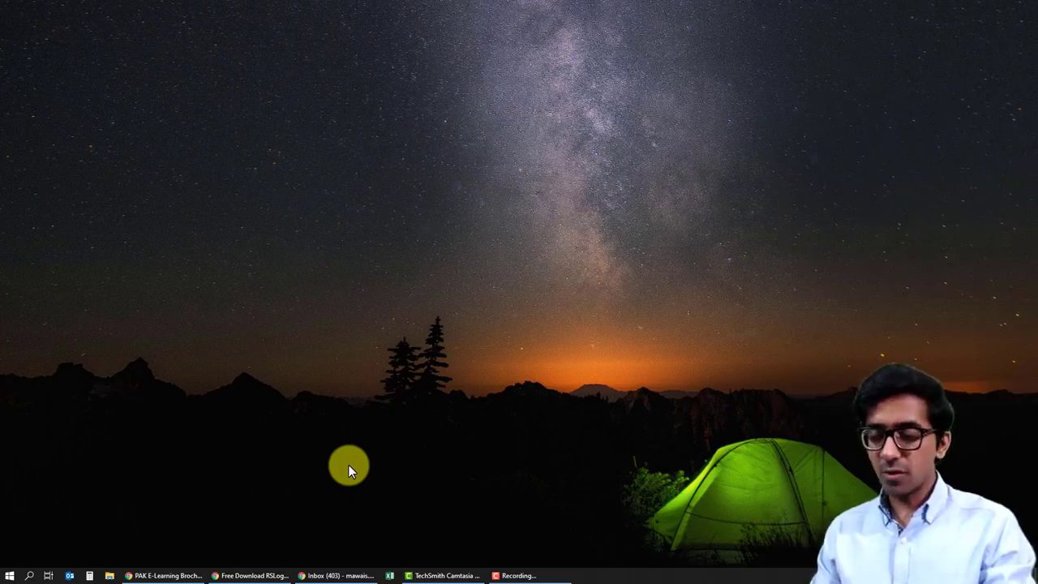
click(193, 574)
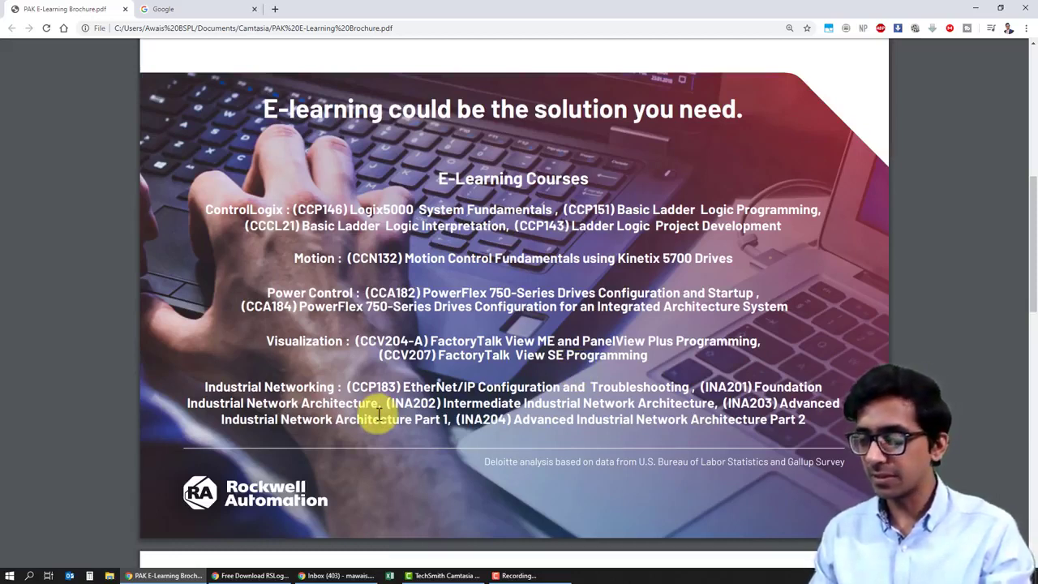
Step: Go to rok.auto/elearning and open the first-time user enrollment form via Register Here and ENROLL
click(185, 8)
click(168, 23)
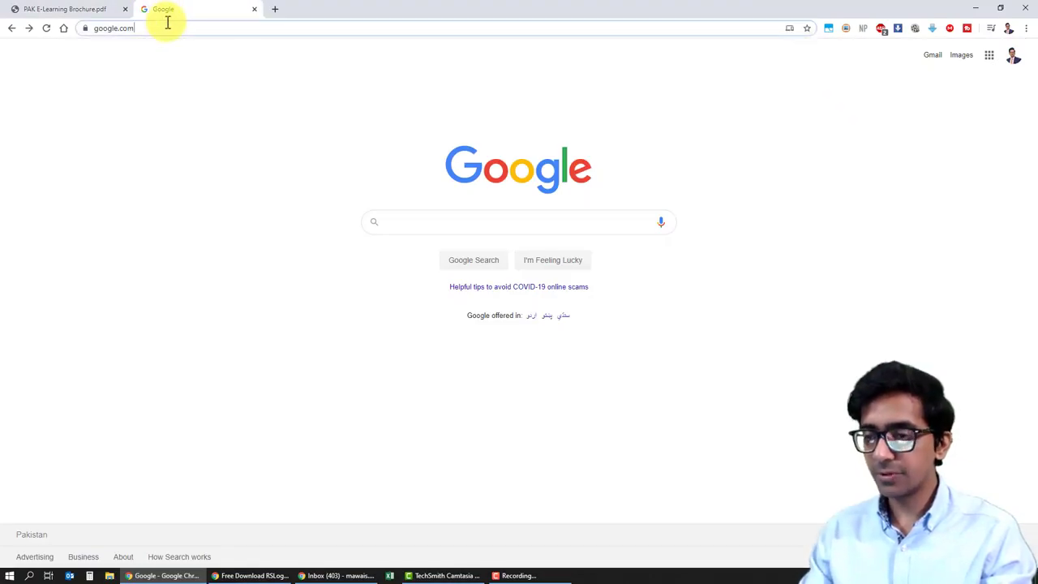
key(ctrl+a)
key(BackSpace)
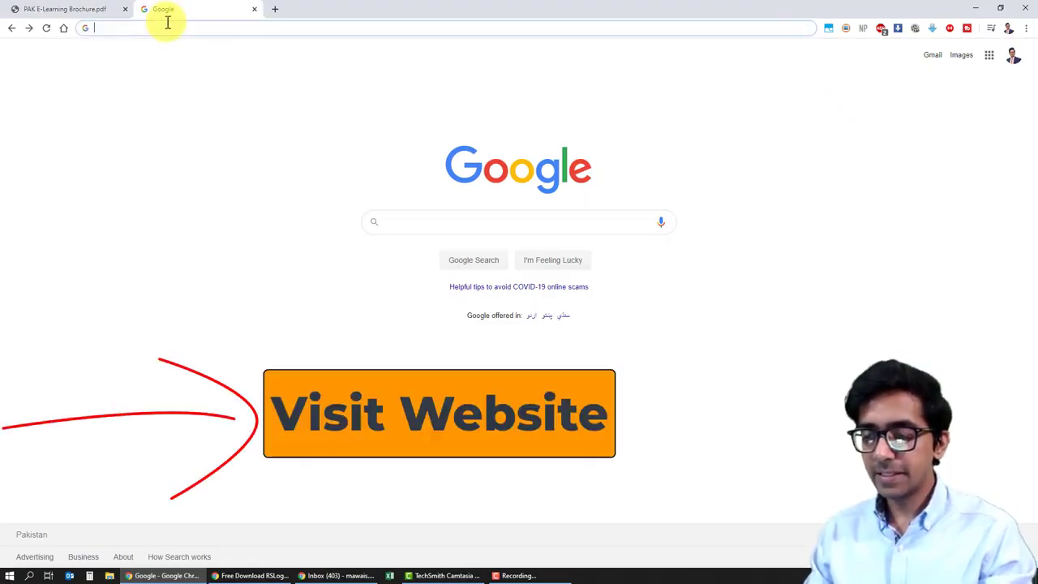
text(roc)
key(BackSpace)
key(BackSpace)
text(k.auto/elearning)
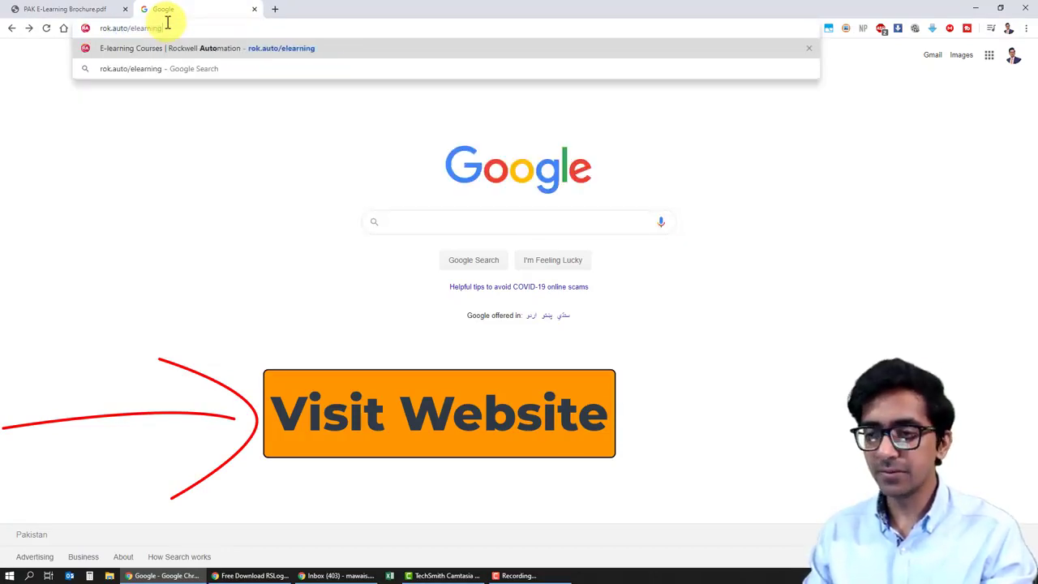
key(Return)
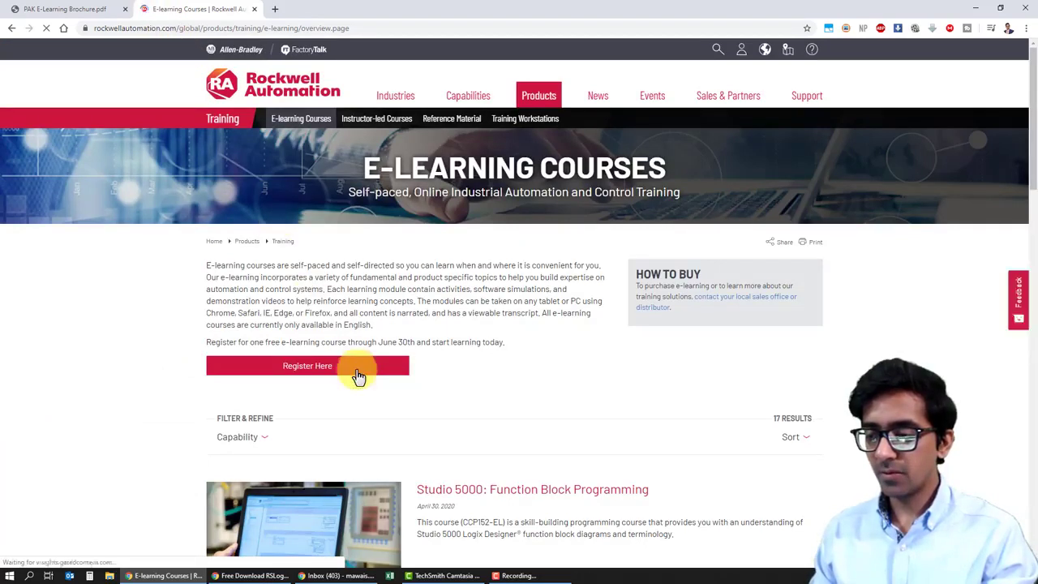
click(358, 371)
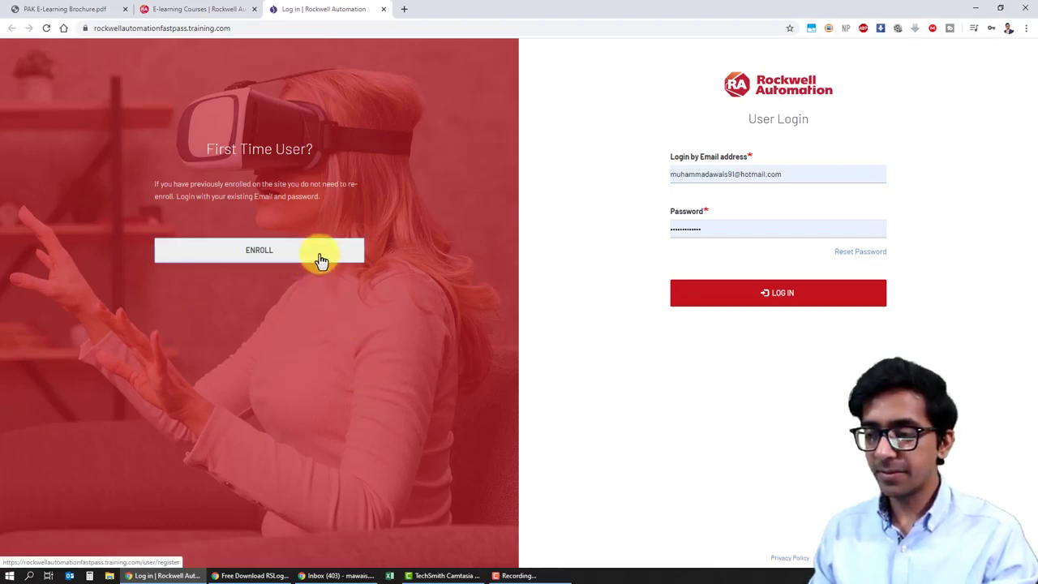
click(321, 260)
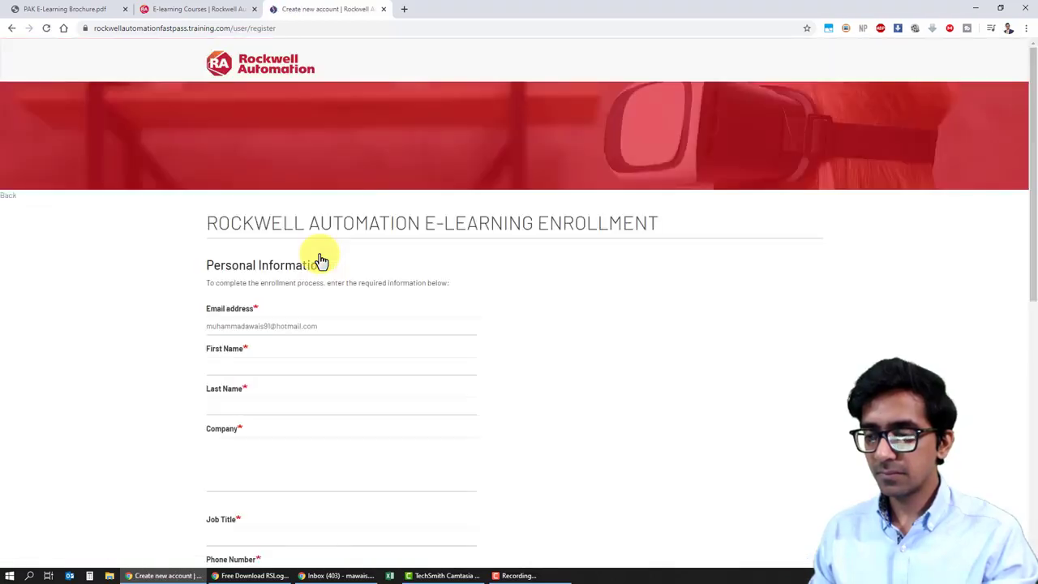
Step: Replace the email, enter name, company, job title Automation Engineer, phone, and country Pakistan
click(320, 320)
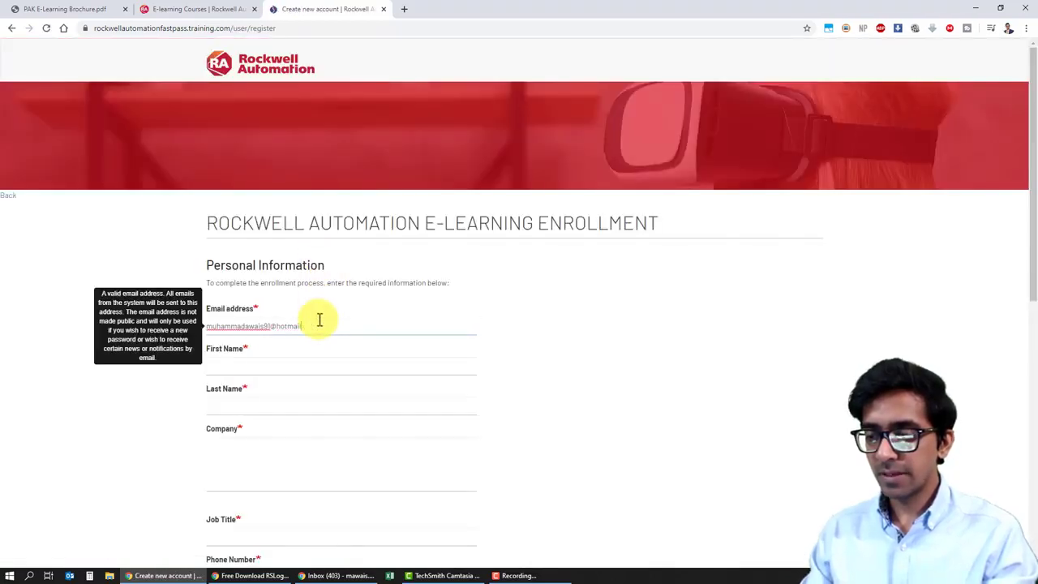
key(BackSpace)
key(BackSpace)
key(BackSpace)
key(BackSpace)
key(BackSpace)
key(BackSpace)
key(BackSpace)
key(BackSpace)
key(BackSpace)
key(BackSpace)
key(BackSpace)
key(BackSpace)
key(BackSpace)
key(BackSpace)
key(BackSpace)
key(BackSpace)
key(BackSpace)
key(BackSpace)
key(BackSpace)
key(BackSpace)
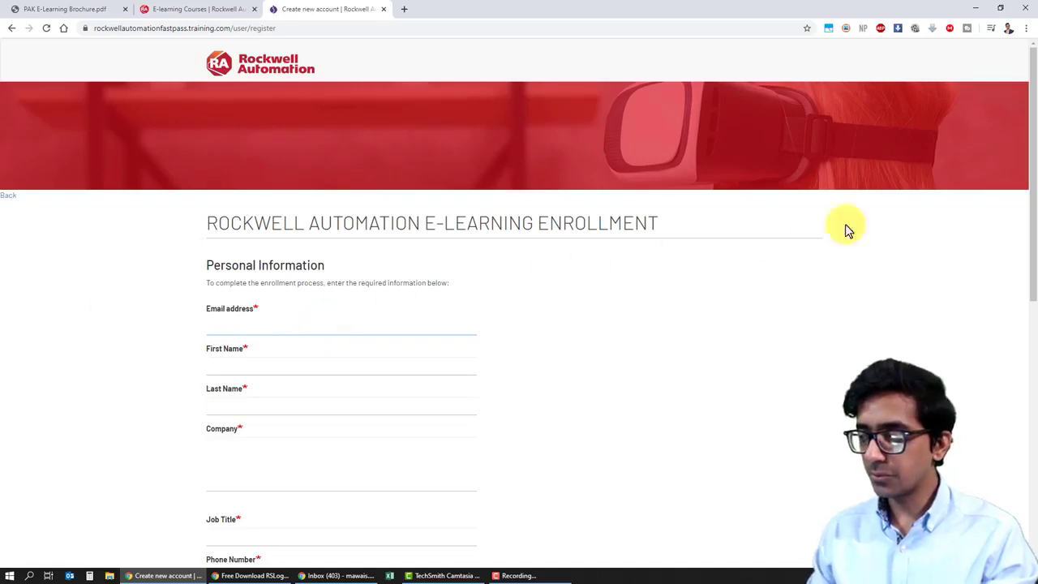
scroll(1030, 233, down, 2)
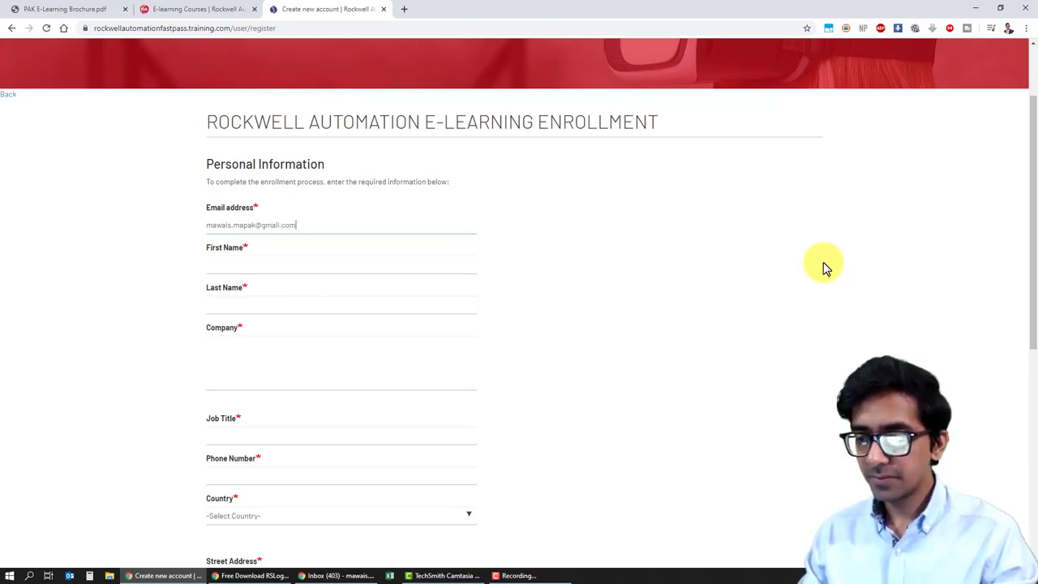
key(Tab)
text(Mu)
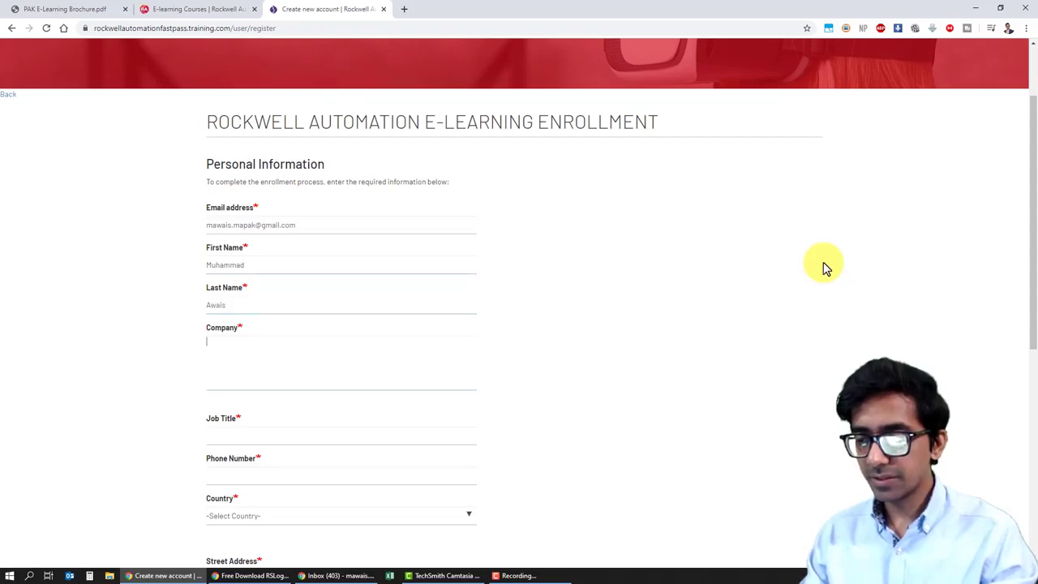
text(Pakistan)
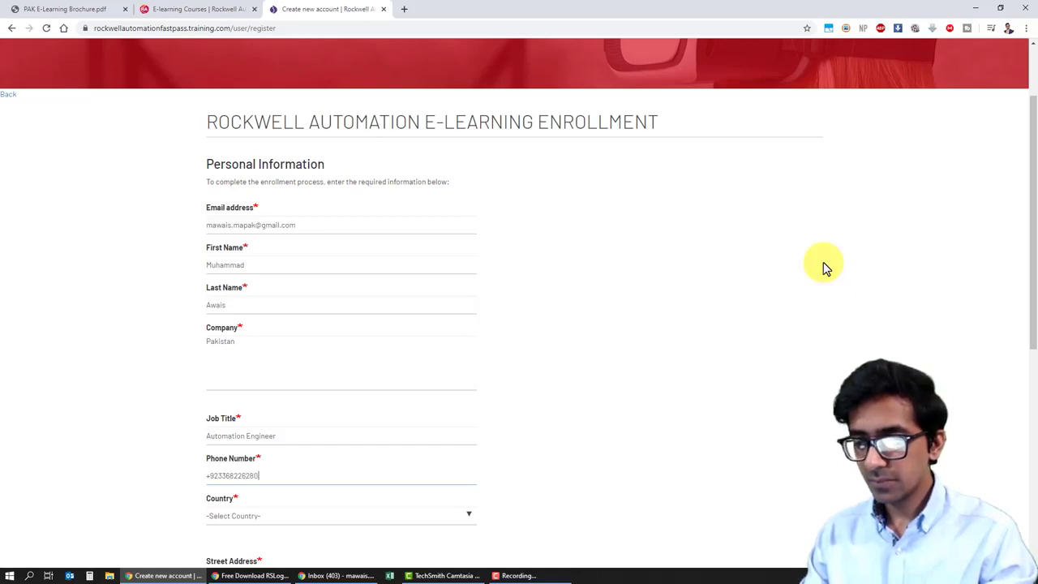
key(p)
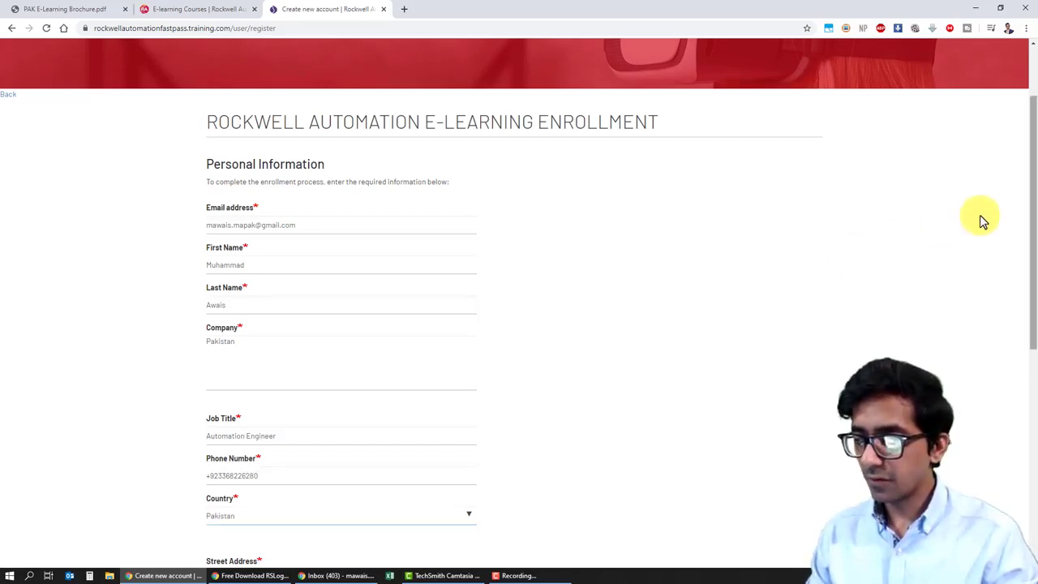
Step: Change Company to 'Self Employed', fill in street, city, state and zip, and submit registration
drag(1036, 203, 1035, 238)
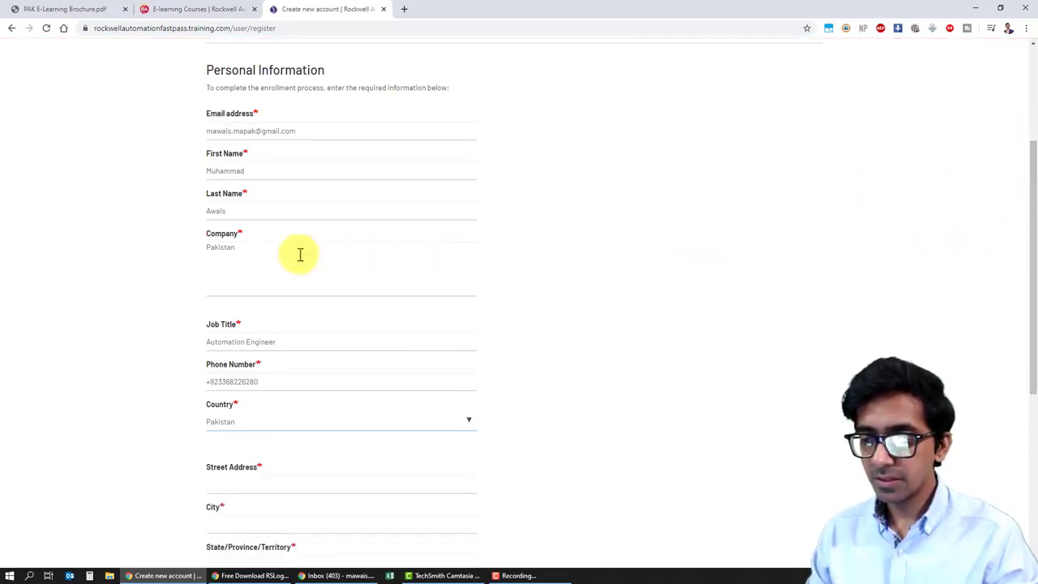
drag(250, 255, 194, 250)
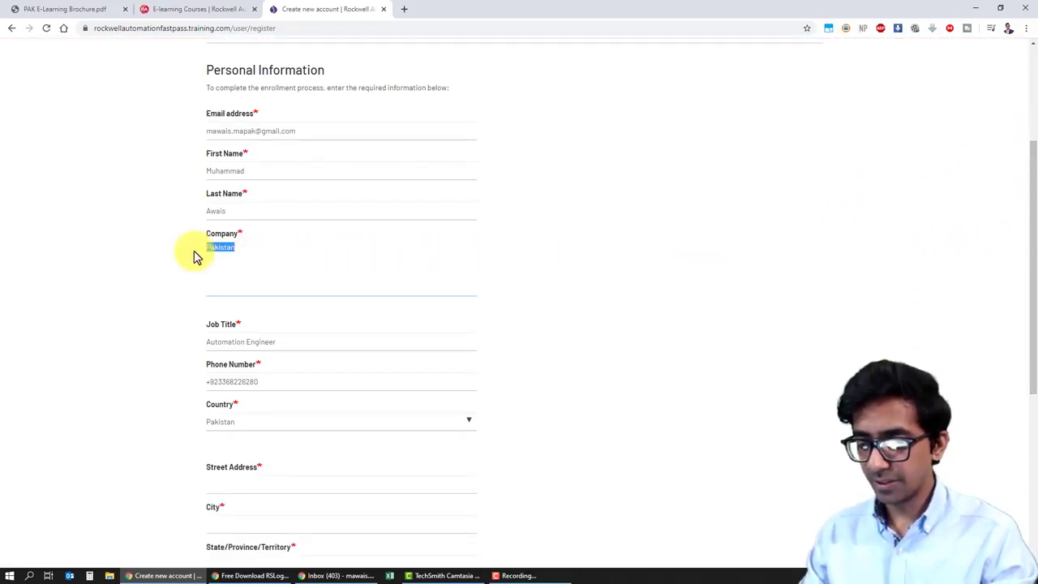
text(Salf Employe)
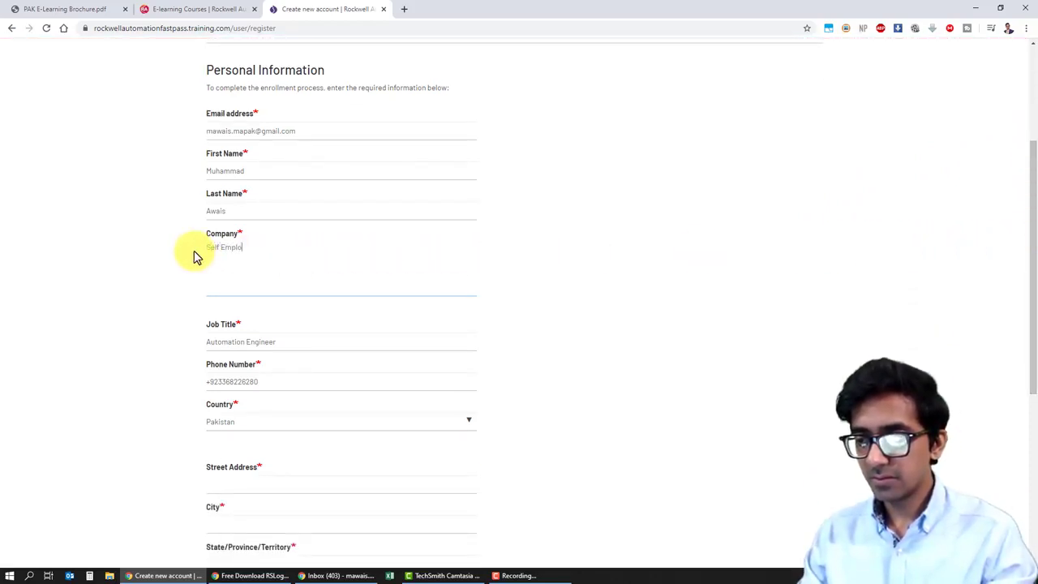
text(d)
key(Tab)
key(Tab)
key(Tab)
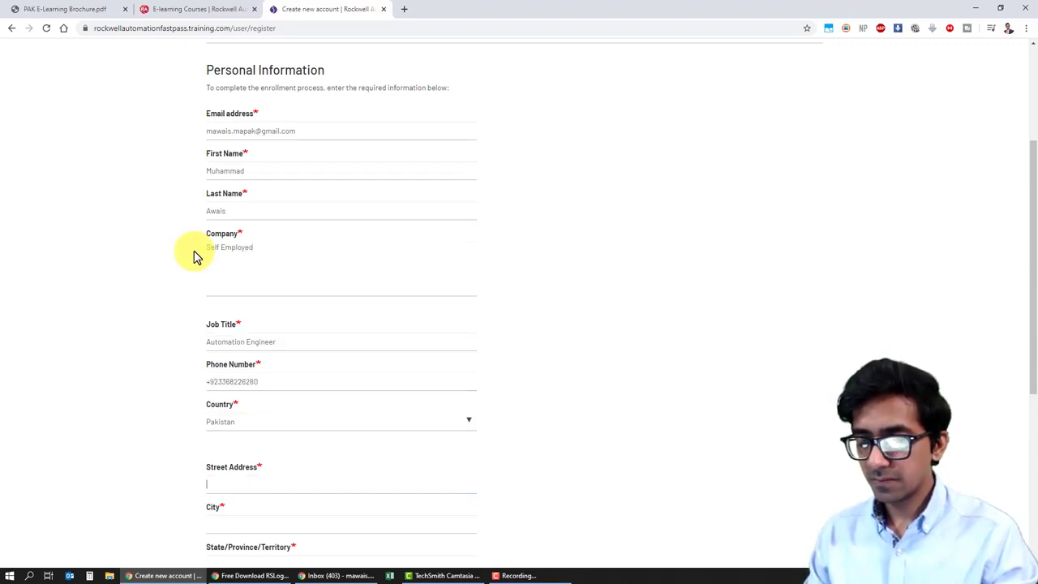
drag(1035, 296, 1021, 393)
text(H)
key(BackSpace)
text(Karachi)
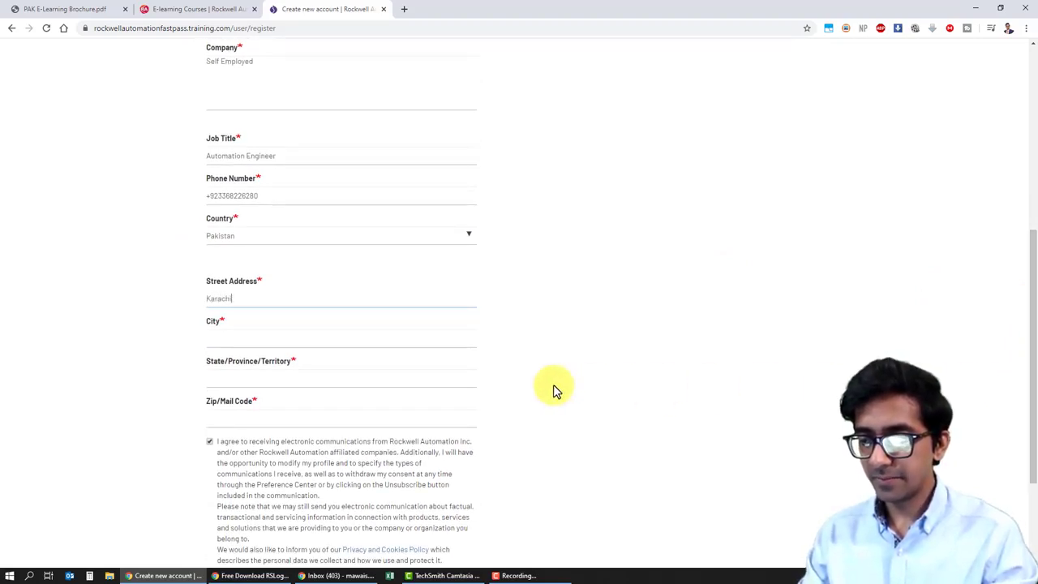
text(karachi)
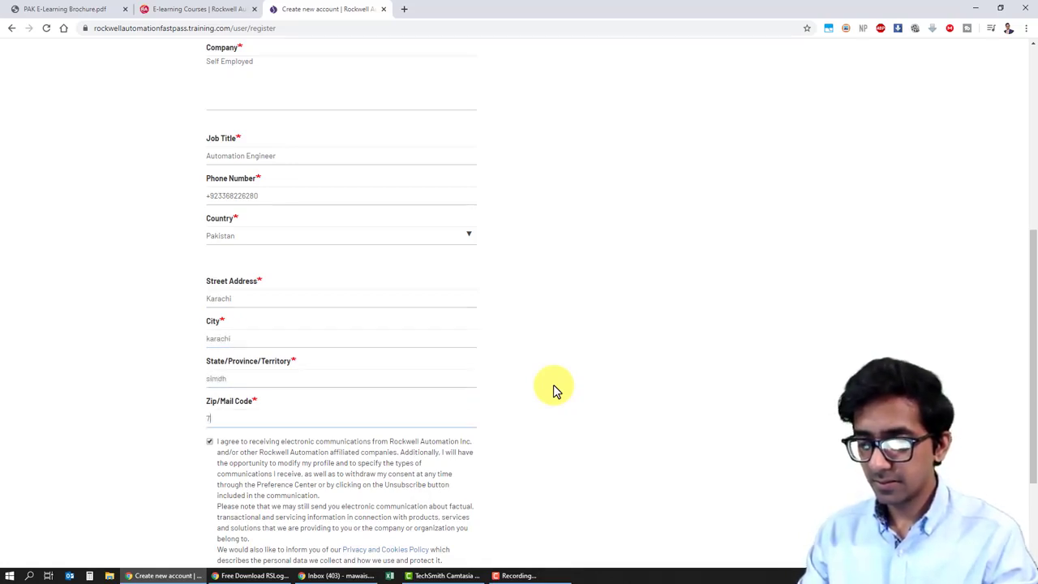
text(75400)
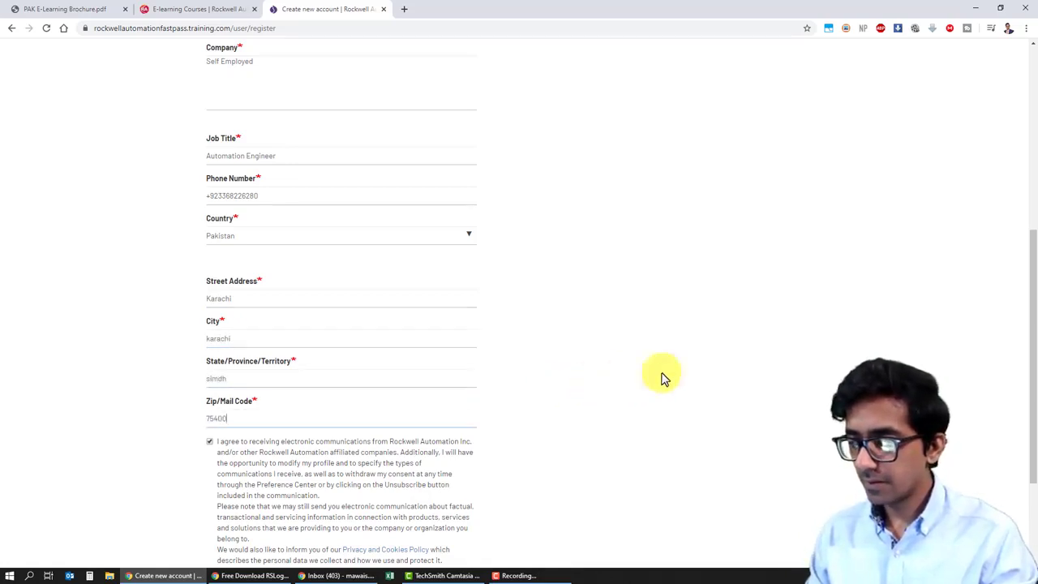
drag(1031, 324, 1030, 492)
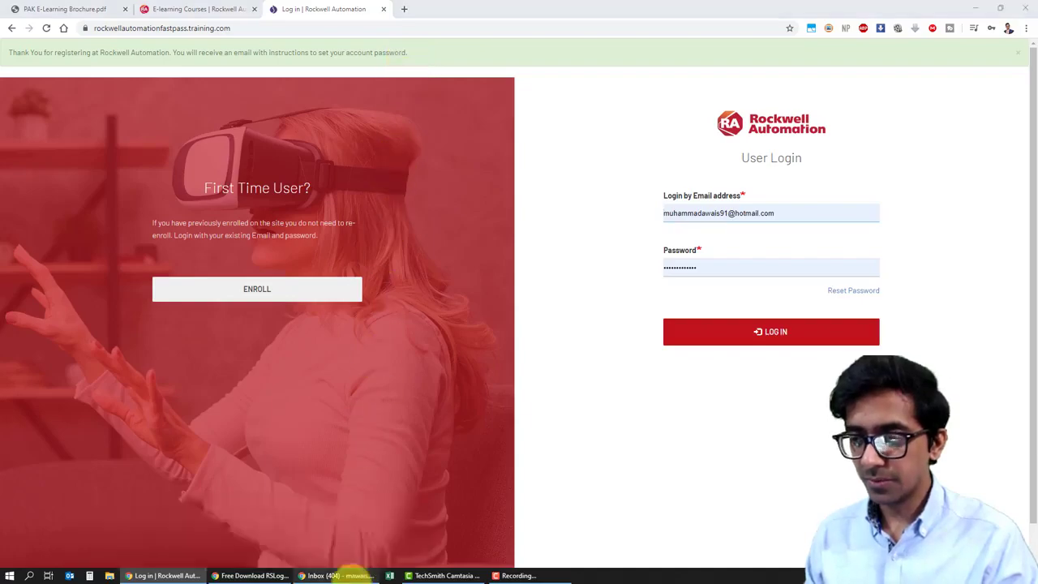
click(350, 575)
click(351, 574)
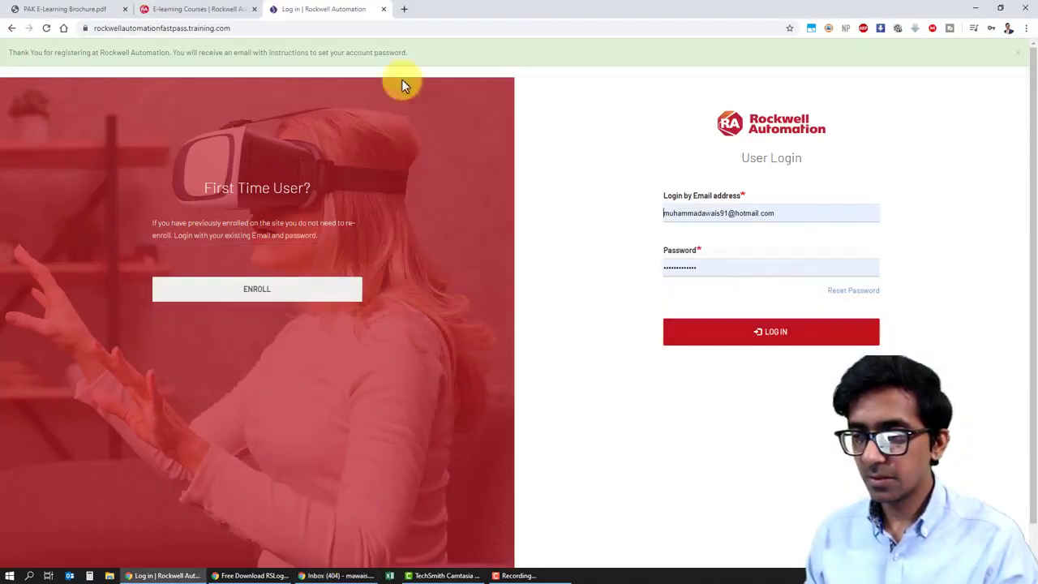
click(408, 10)
text(gm)
key(Return)
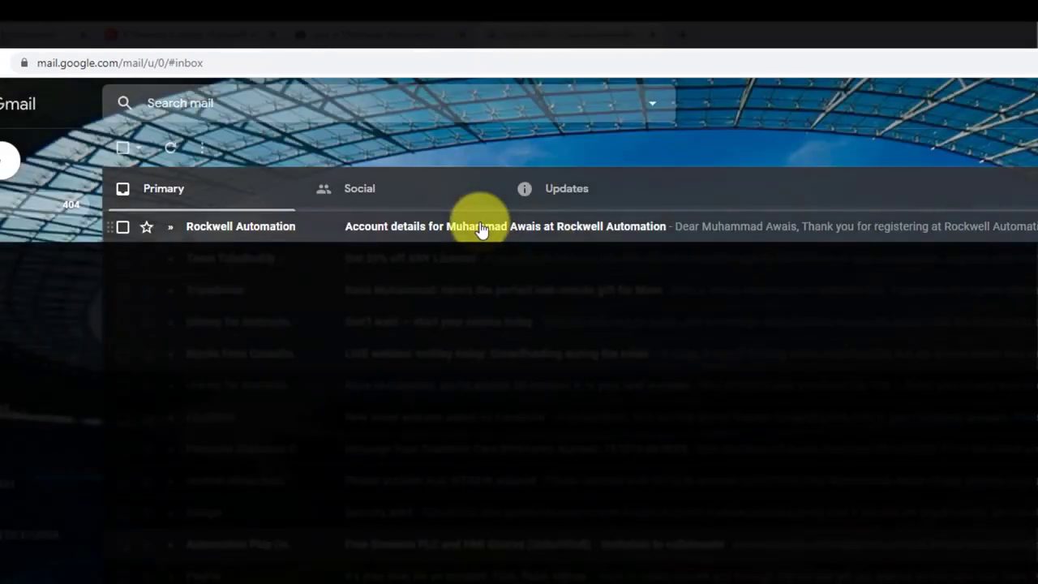
click(545, 232)
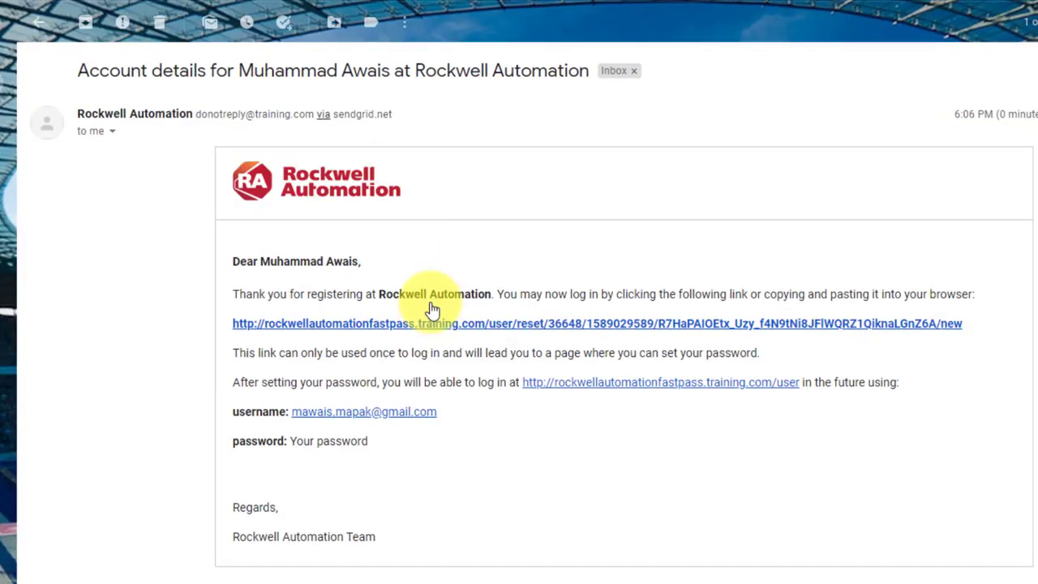
click(717, 329)
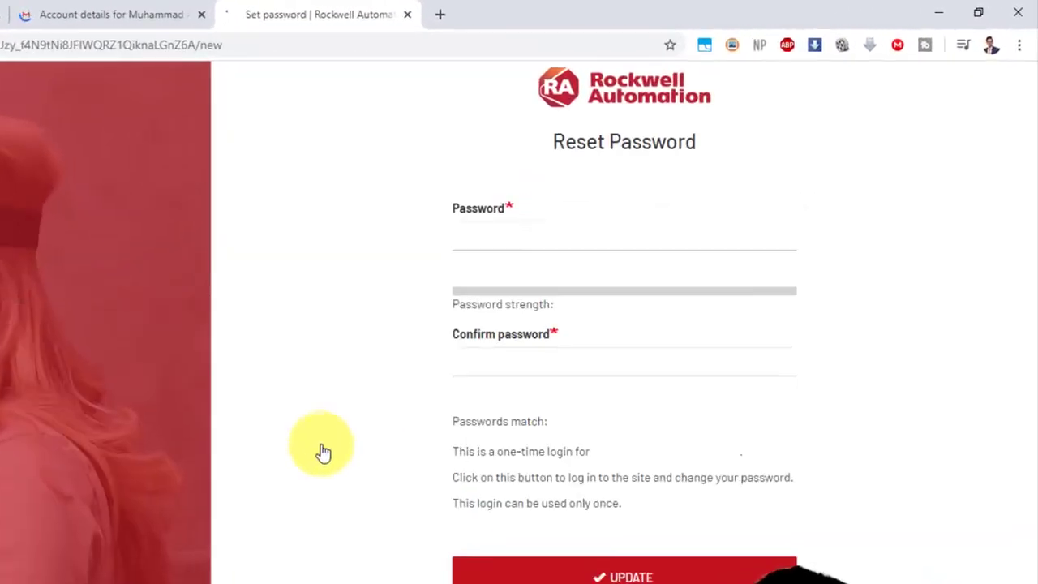
Step: Enter and confirm the new account password, then submit to log in
text(••)
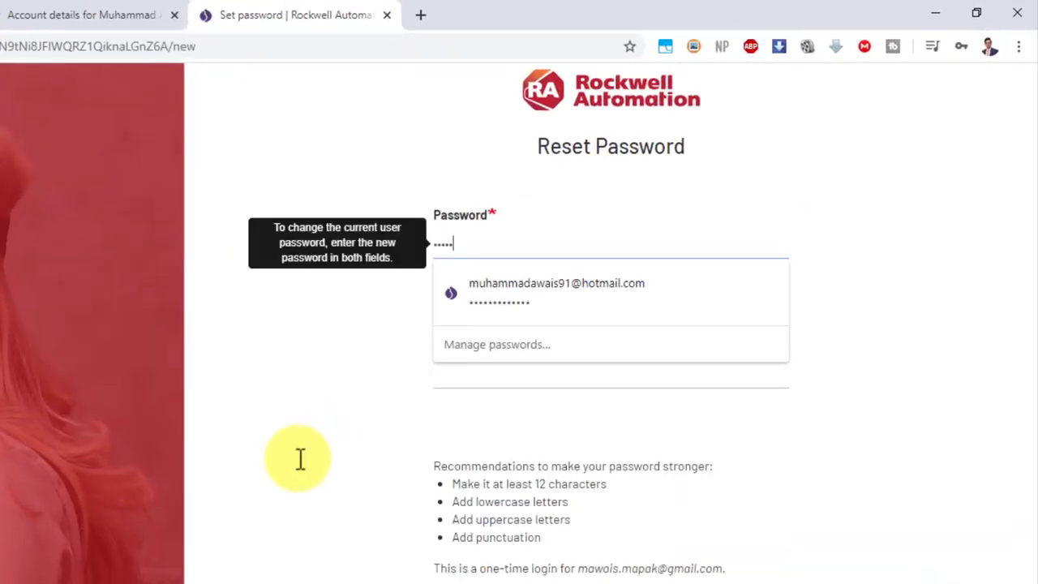
text(•••••••••••)
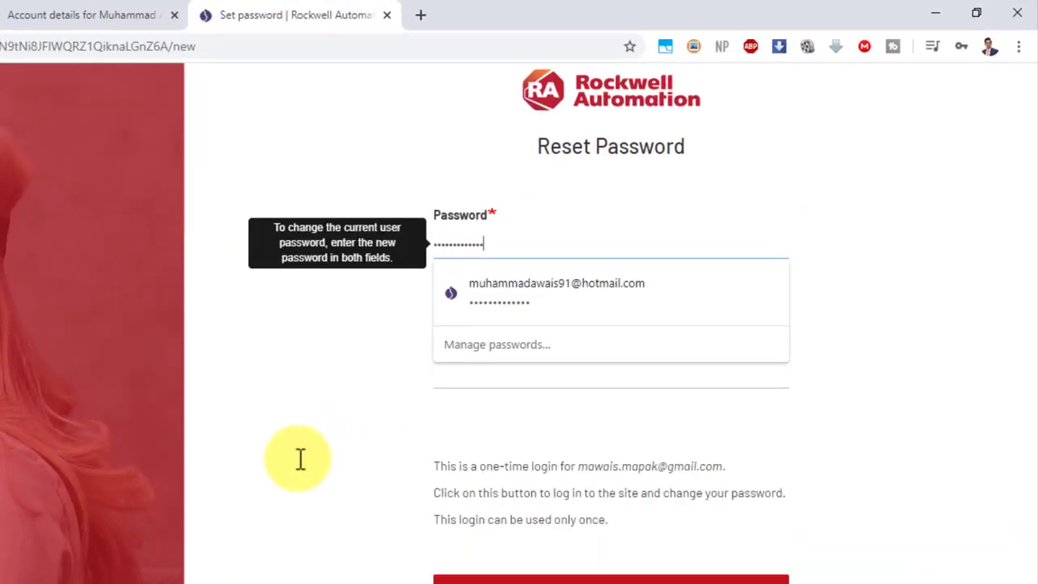
key(Tab)
text(•)
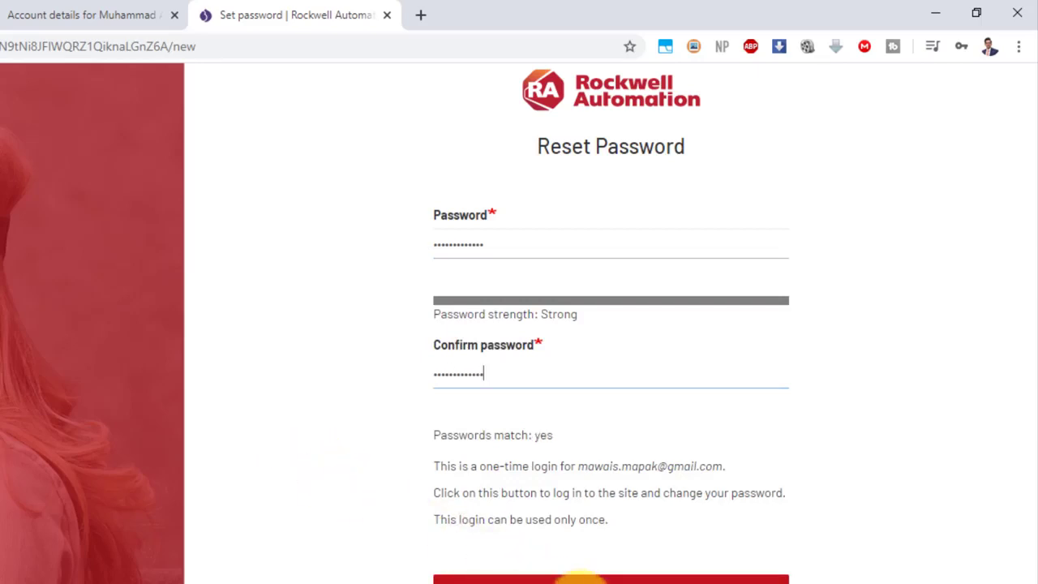
click(577, 579)
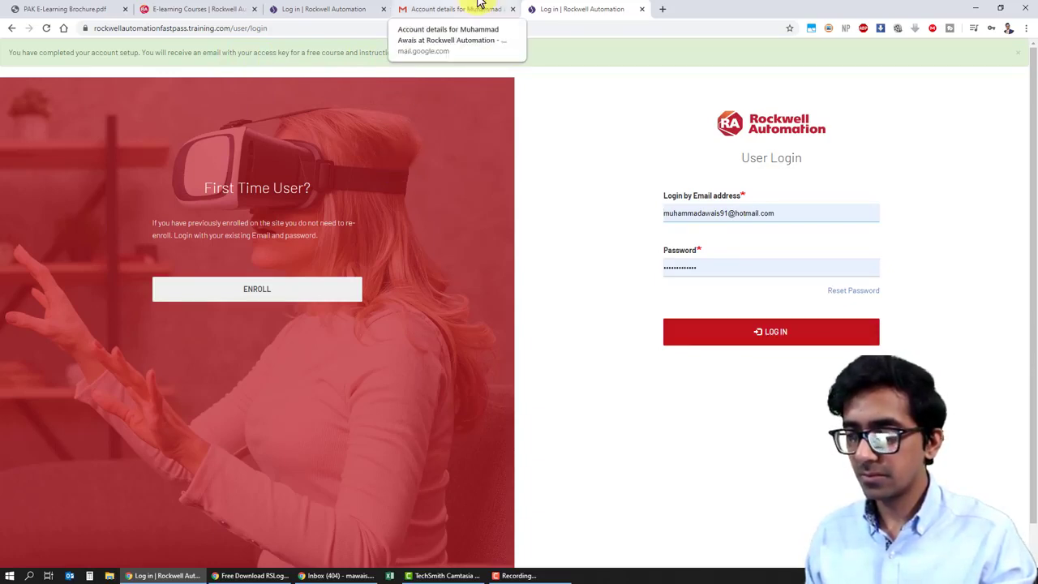
Step: Log in with the registered email and password, then switch to the Gmail tab
key(ctrl+a)
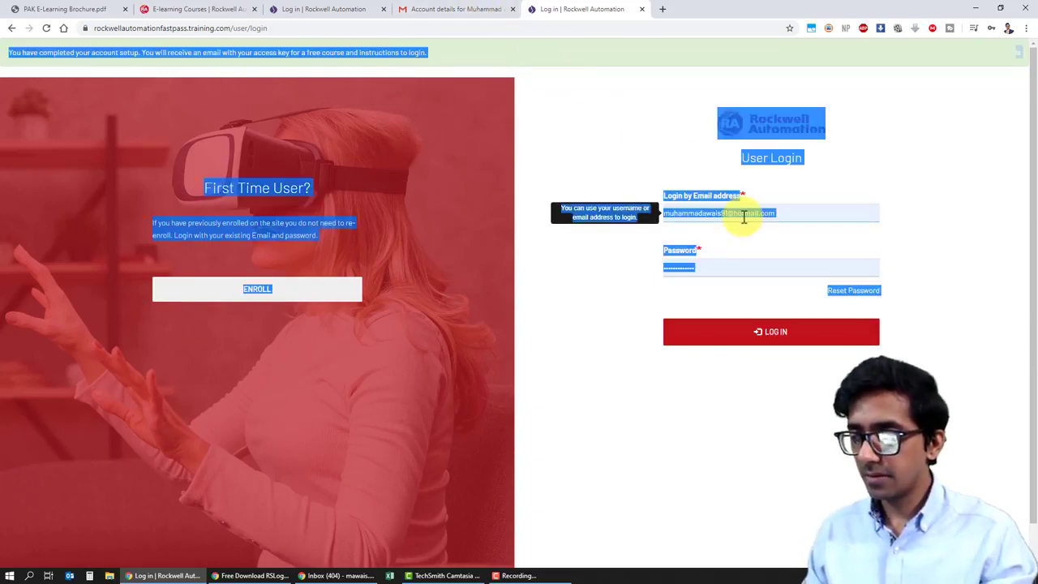
triple_click(744, 215)
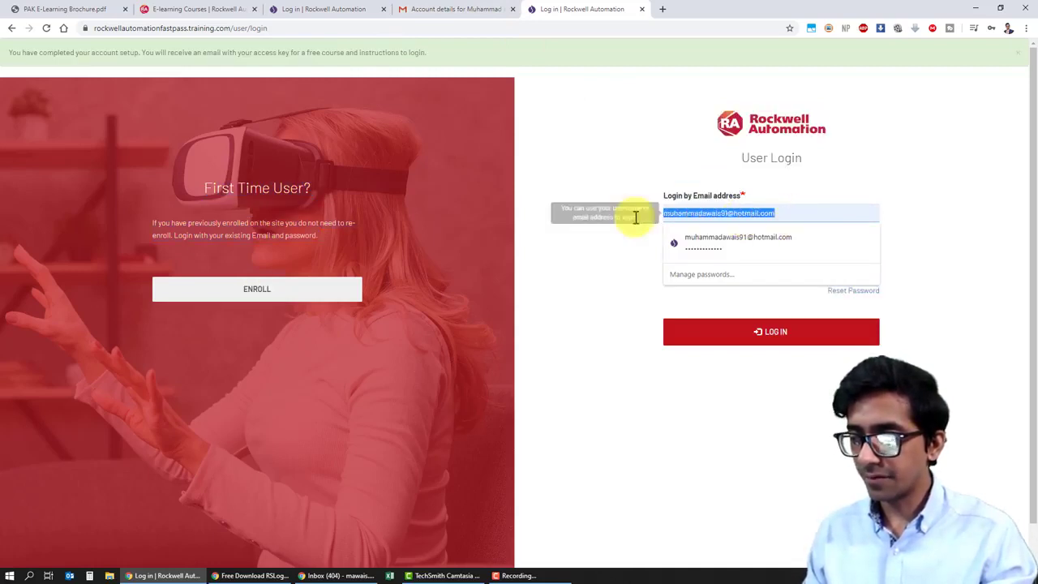
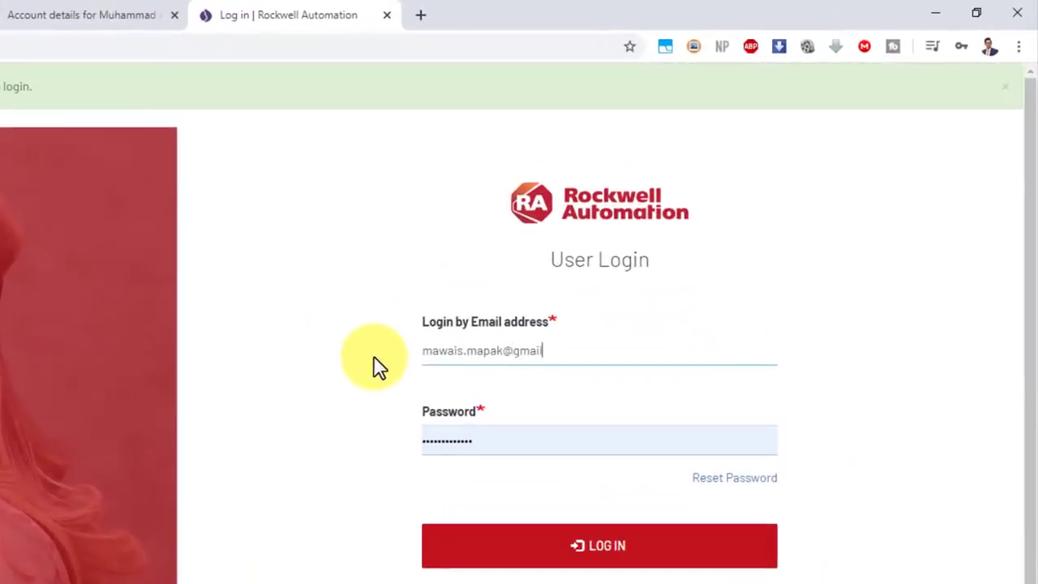
key(Tab)
text(••)
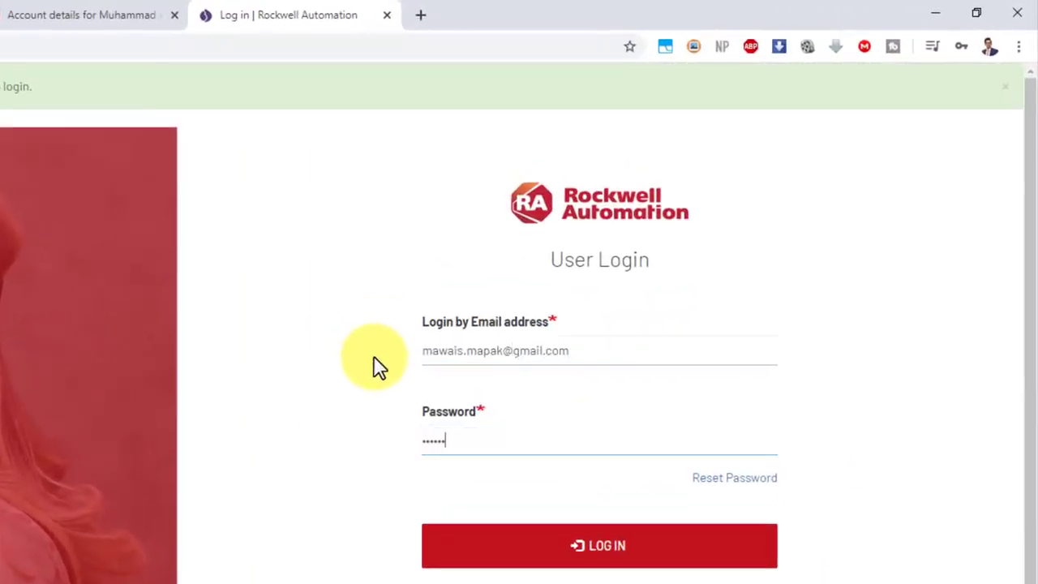
text(••••••••)
click(674, 549)
click(105, 15)
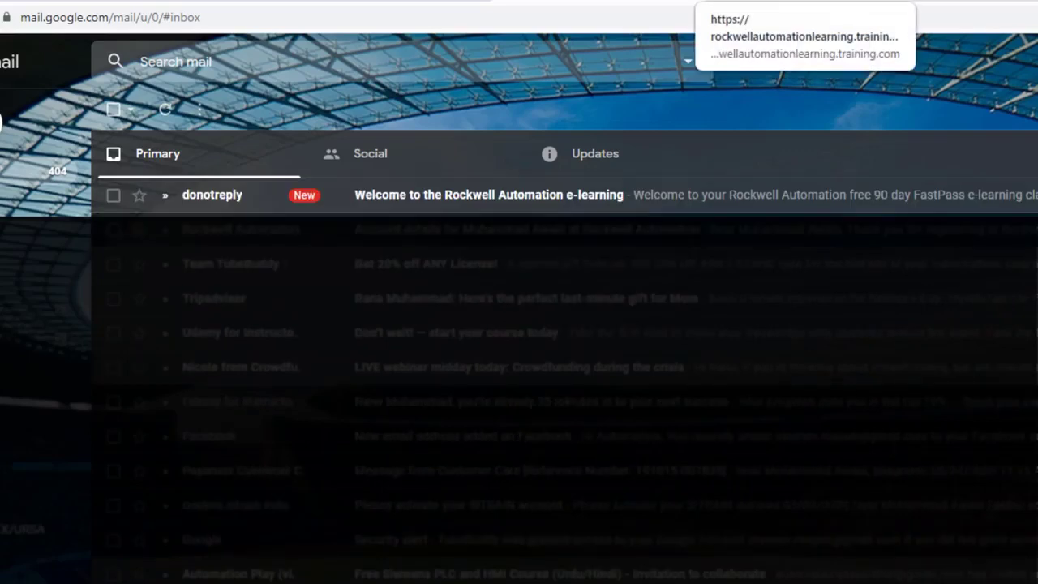
Step: Open the 'Welcome to the Rockwell Automation e-learning' email and select its class access key
click(628, 202)
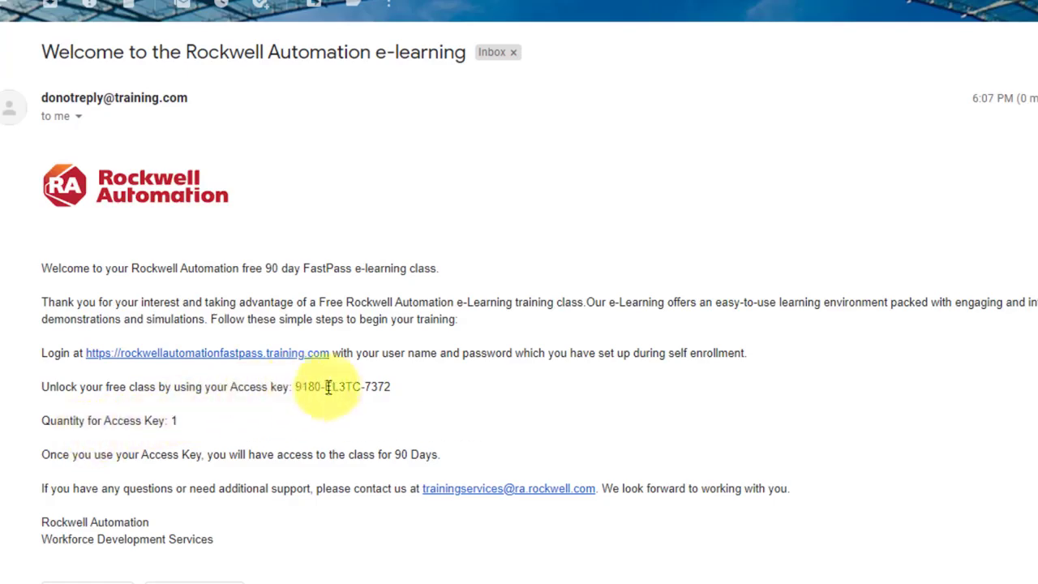
drag(295, 387, 397, 397)
key(ctrl+c)
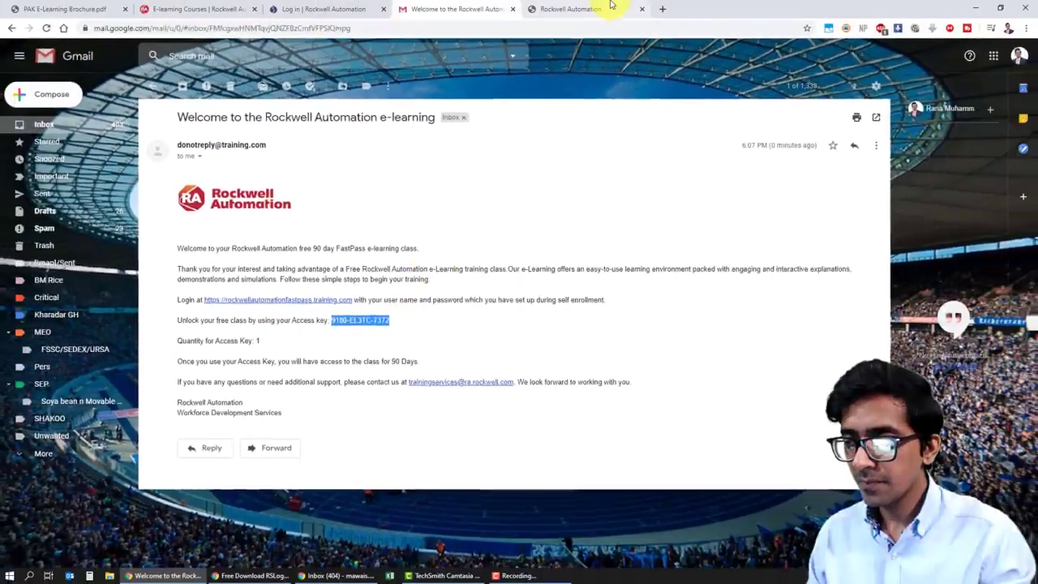
Step: Return to the Rockwell courses dashboard and scroll the All Courses list down to CCP152
click(610, 8)
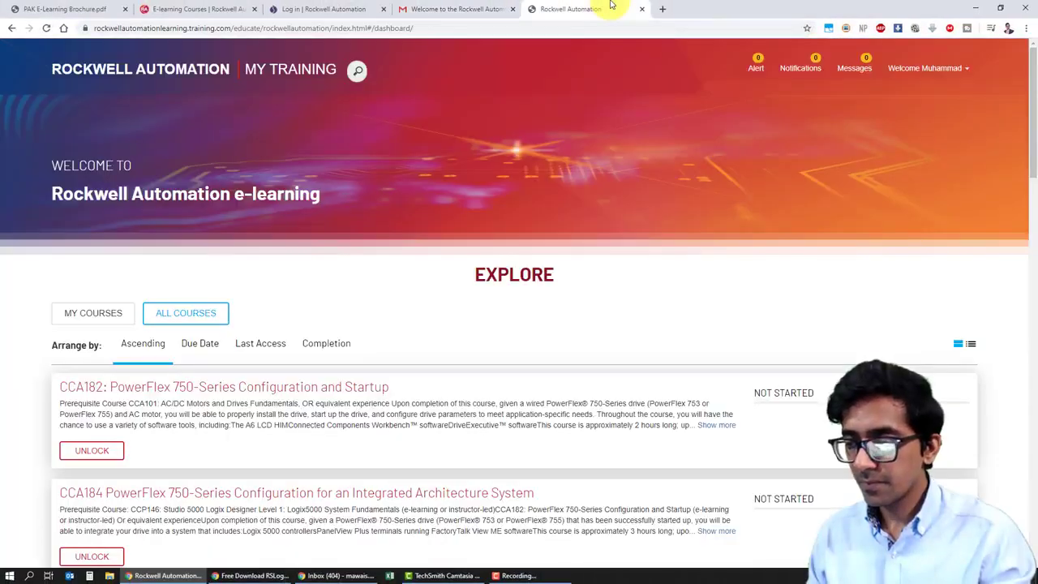
drag(1033, 122, 1034, 170)
scroll(915, 139, down, 1)
click(489, 8)
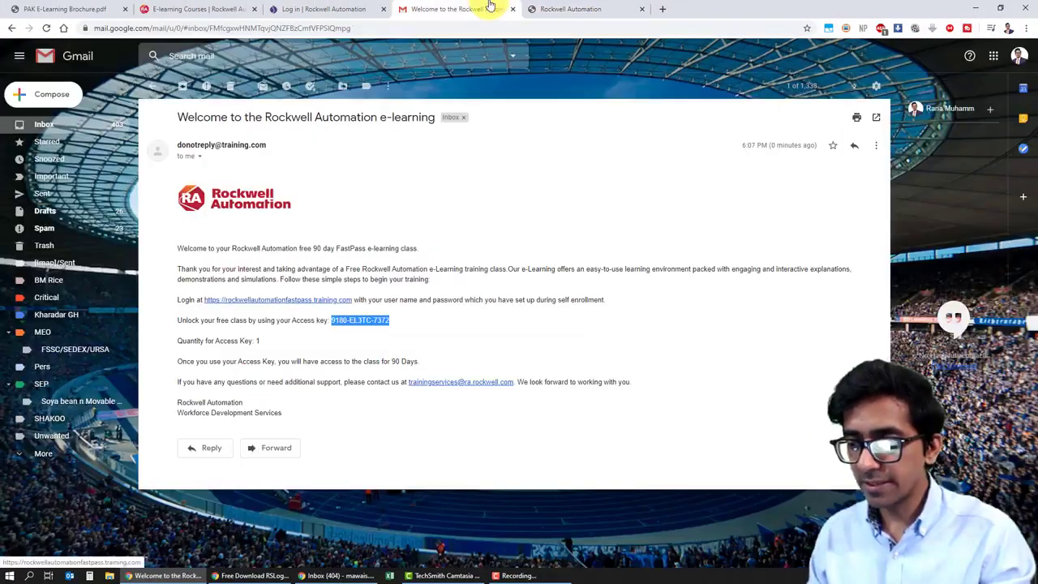
click(577, 7)
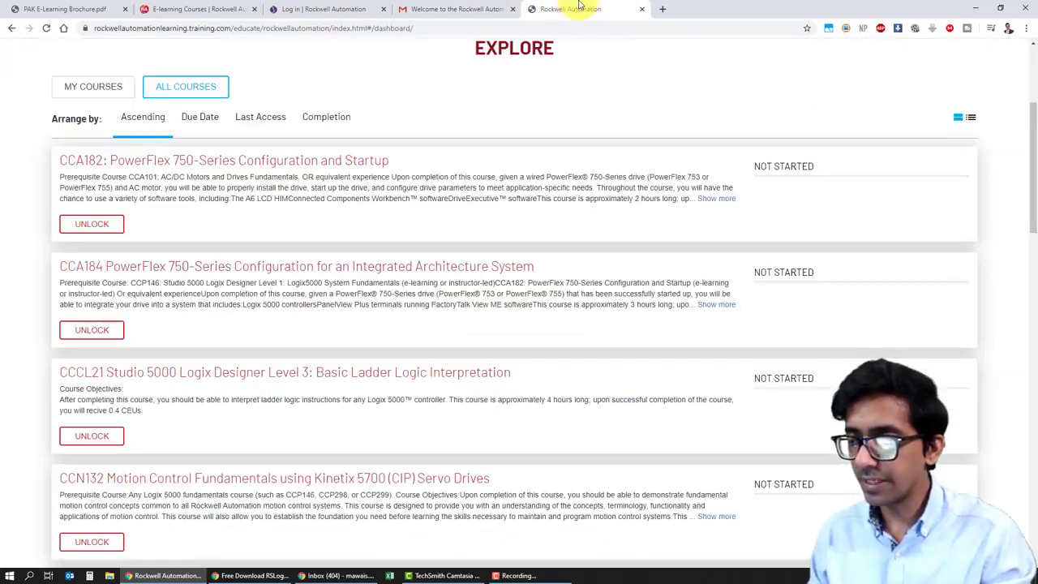
drag(1033, 170, 1034, 267)
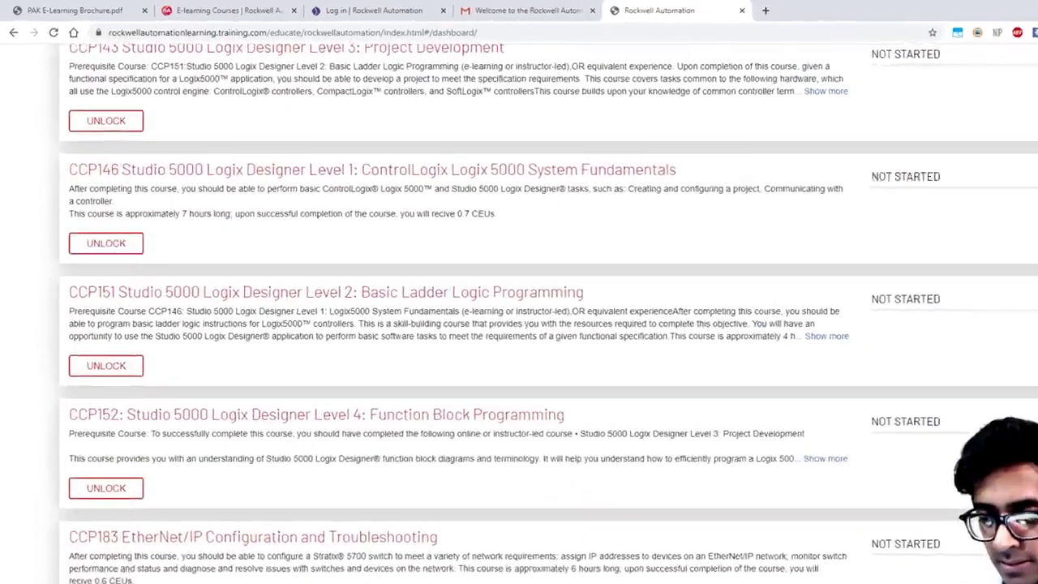
scroll(519, 324, down, 3)
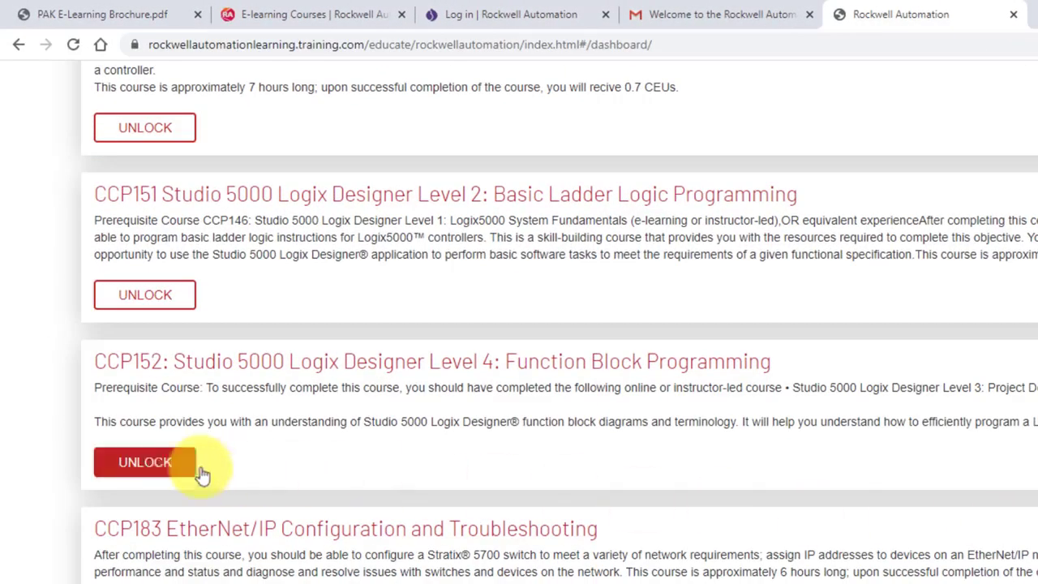
Step: Unlock CCP152 by pasting the emailed access key and accepting the Terms of Use
click(173, 466)
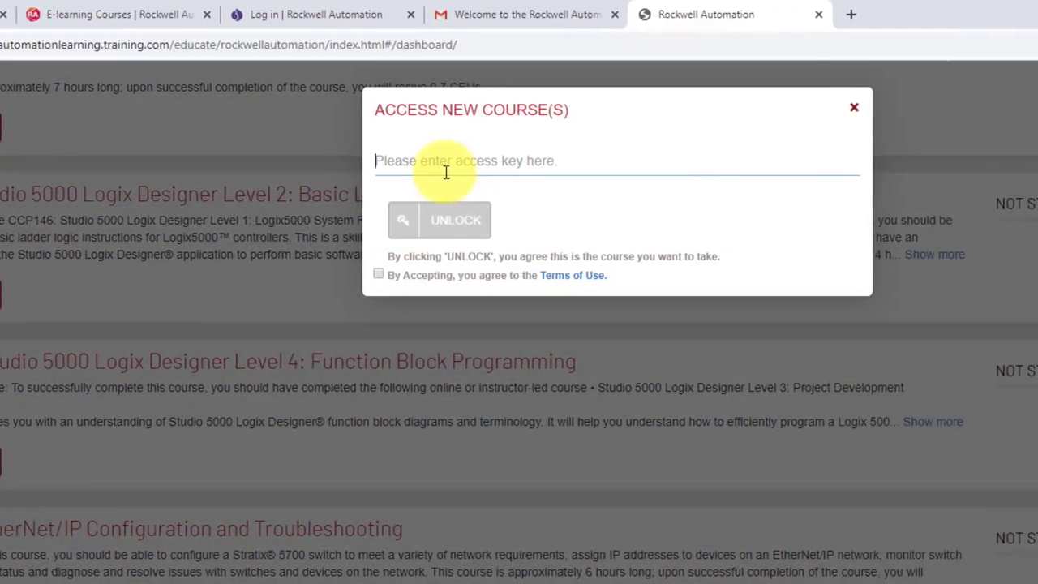
key(ctrl+v)
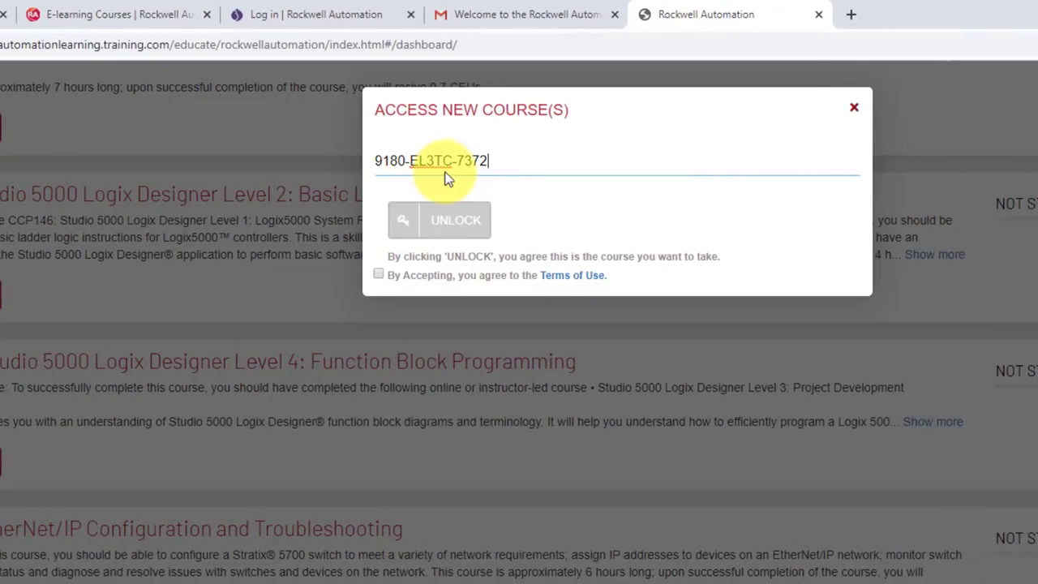
click(521, 8)
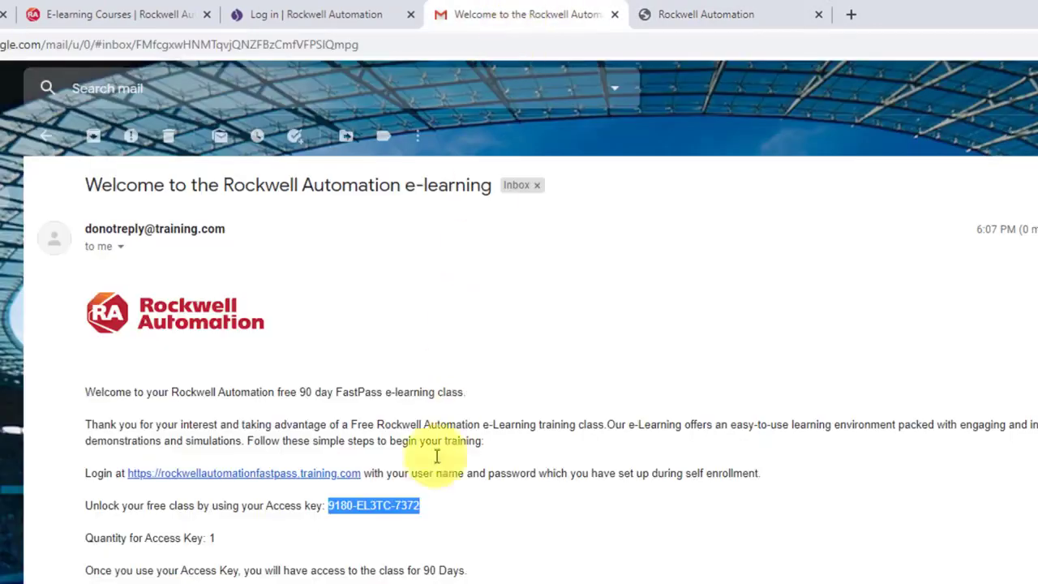
click(426, 517)
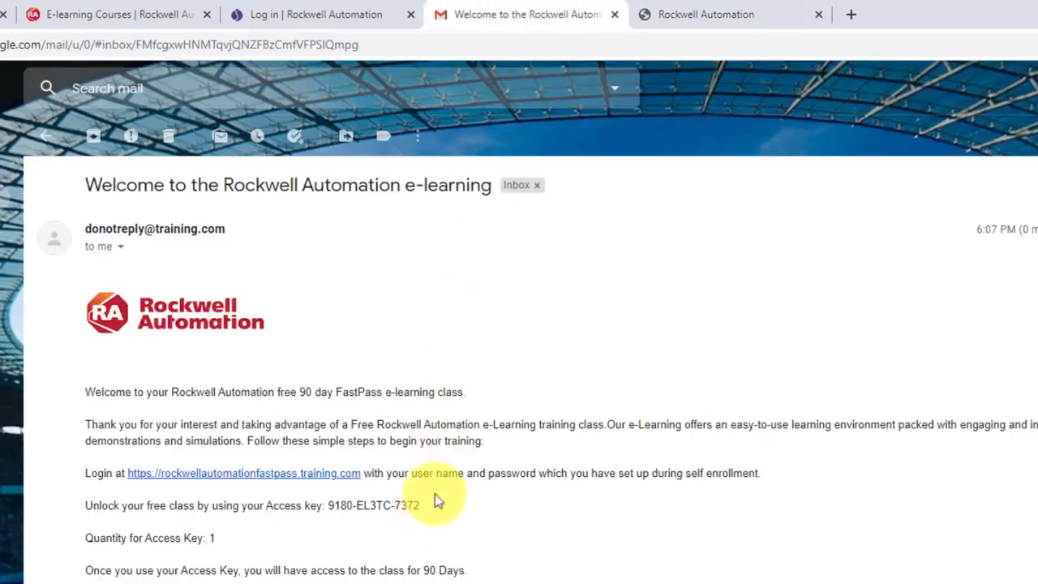
click(698, 10)
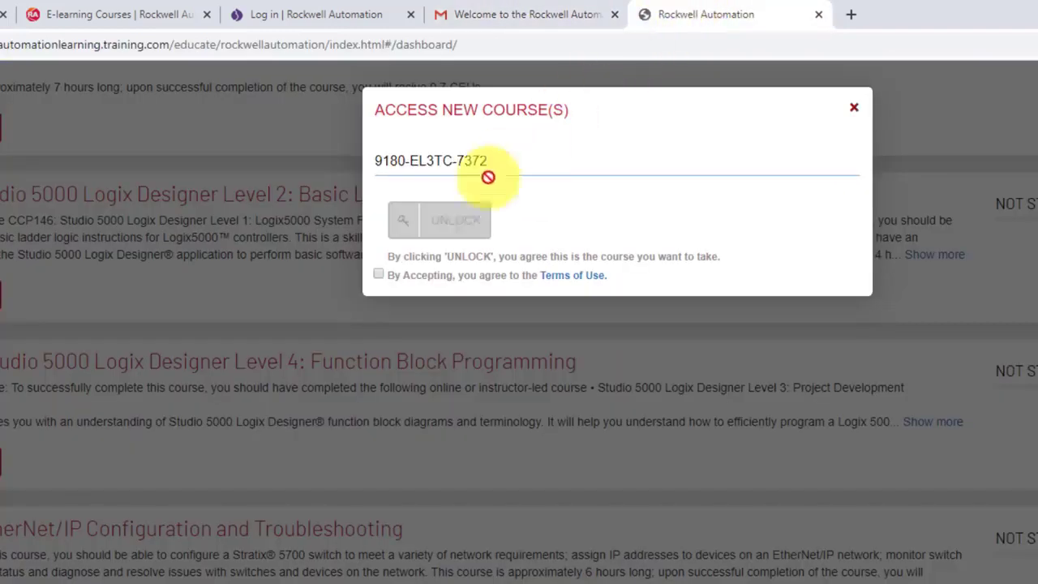
click(378, 274)
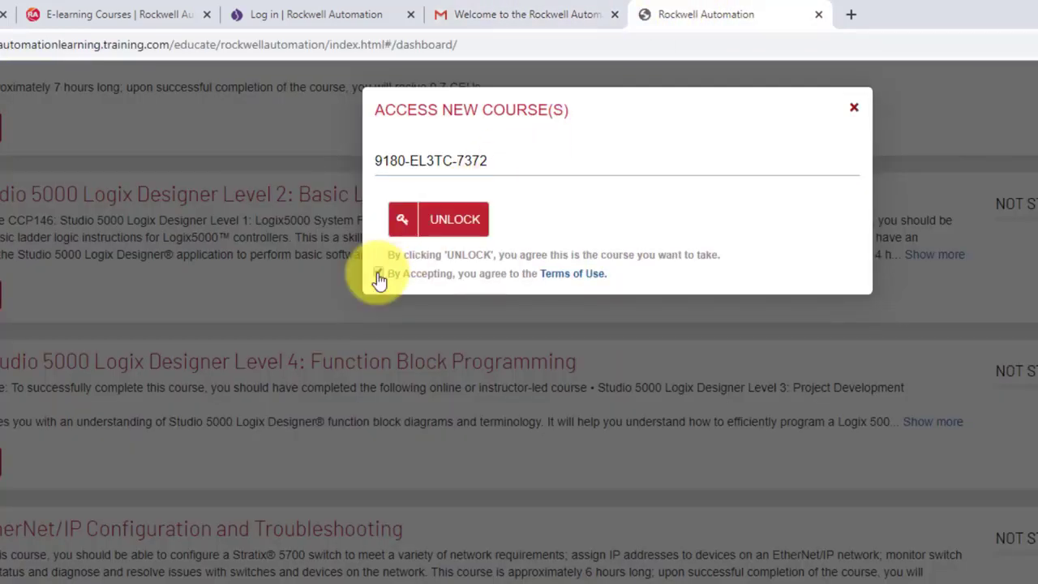
click(476, 230)
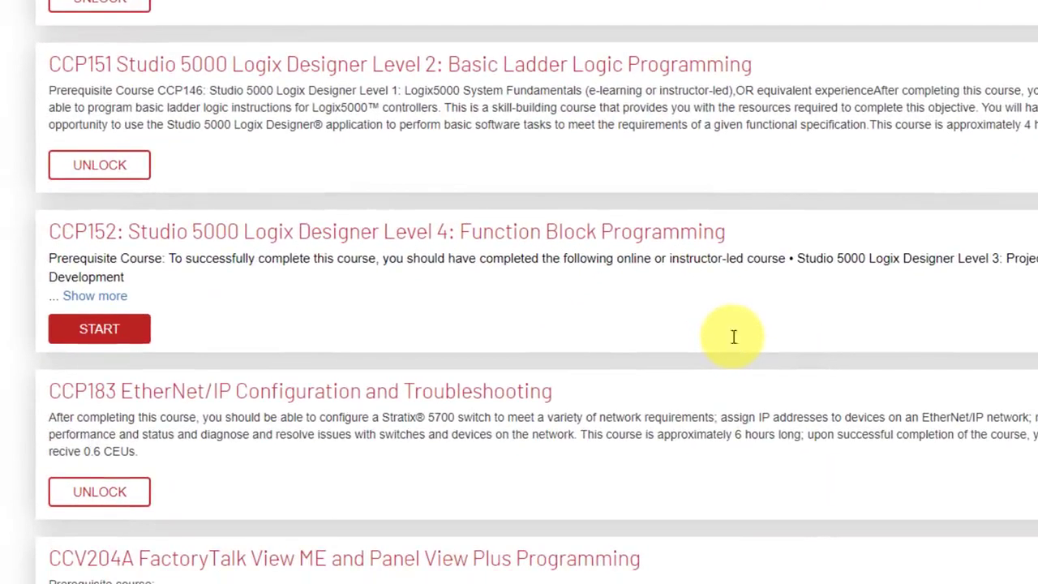
Step: Start the CCP152 course and scroll through its lesson list, then back to the top
click(122, 339)
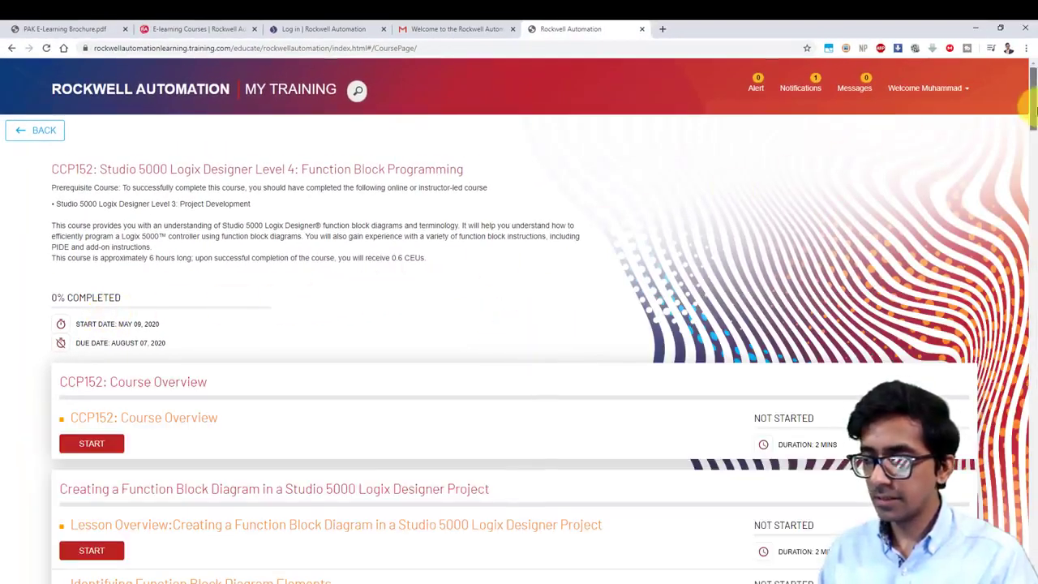
drag(1034, 120, 1035, 170)
scroll(1035, 170, up, 4)
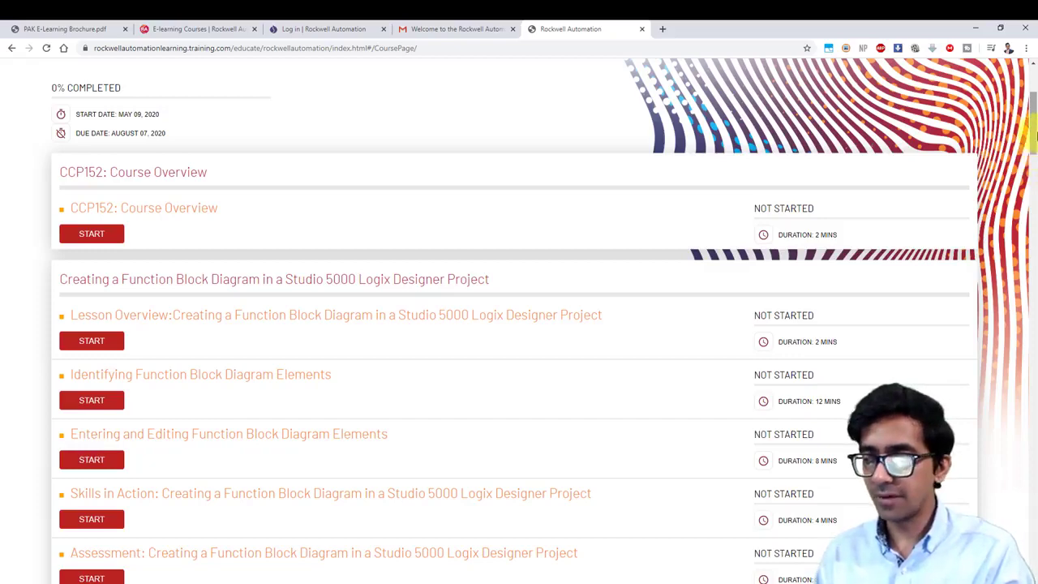
scroll(1035, 129, up, 1)
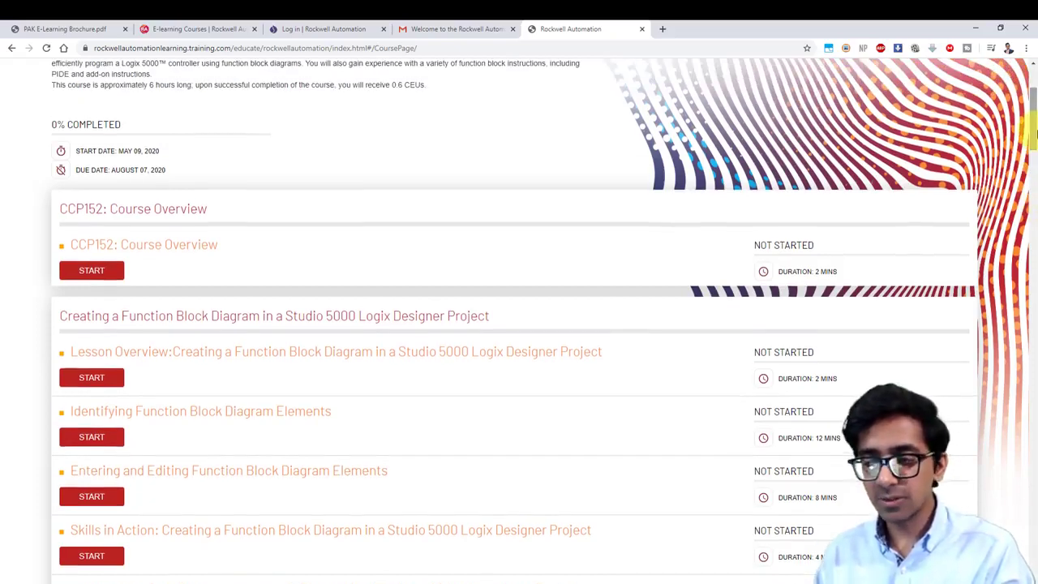
drag(1034, 130, 1035, 105)
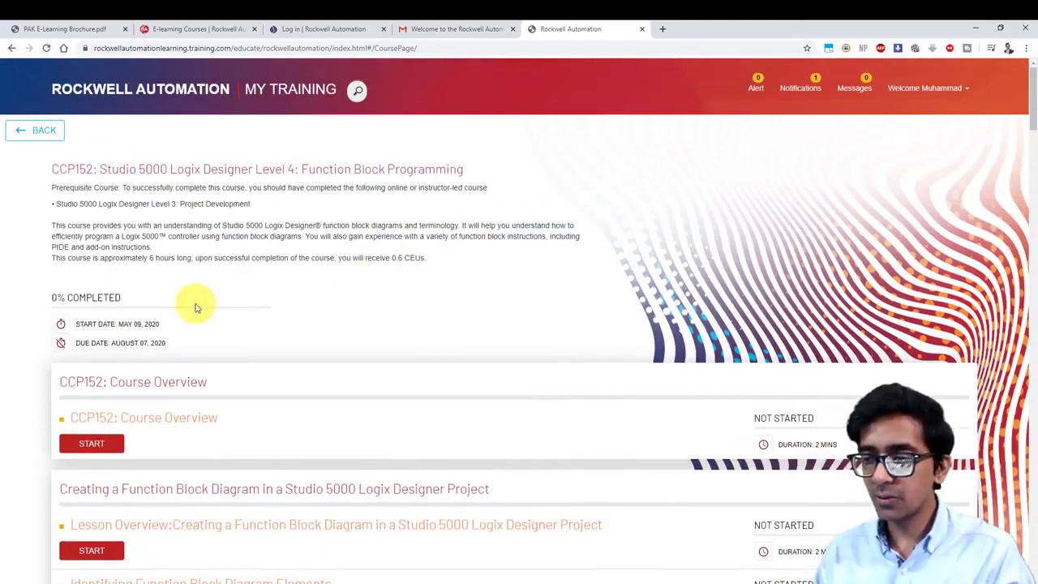
Step: Return to the PAK E-Learning Brochure PDF and scroll to its FastPass, Single, Group and Multi User offerings table
click(182, 30)
click(73, 28)
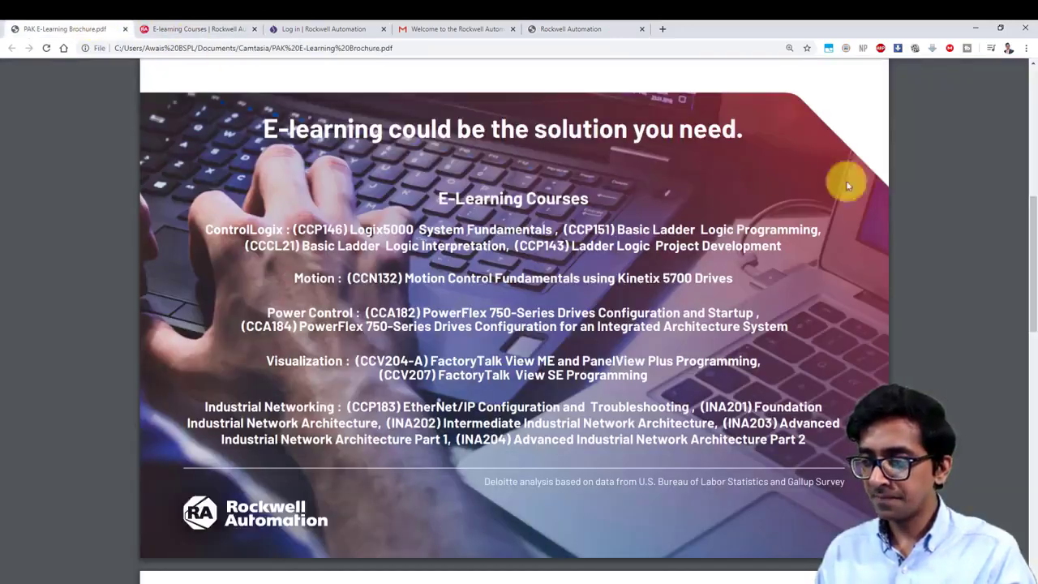
drag(1034, 225, 1035, 442)
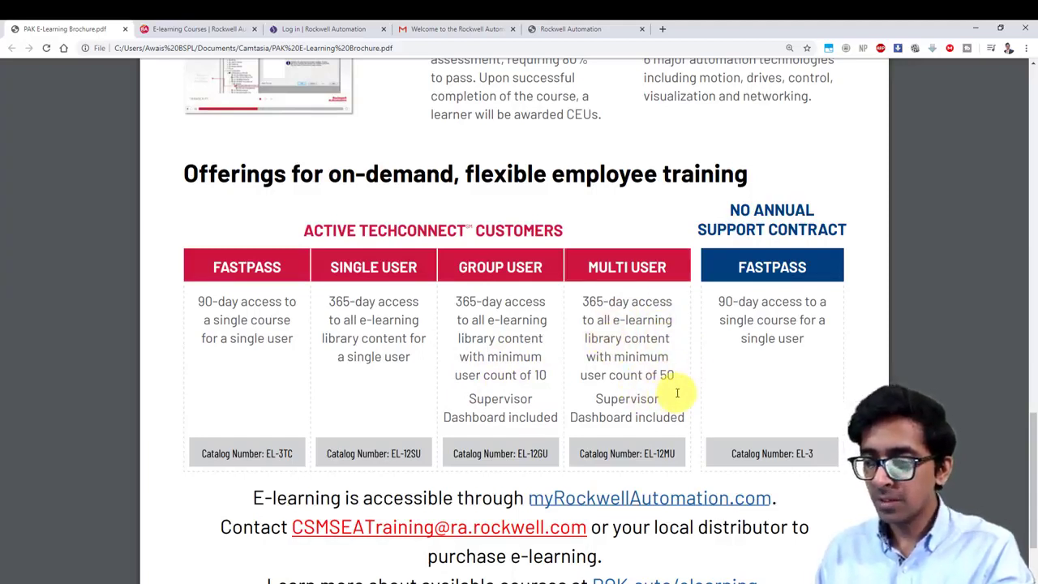
scroll(1023, 454, down, 1)
scroll(1030, 462, up, 1)
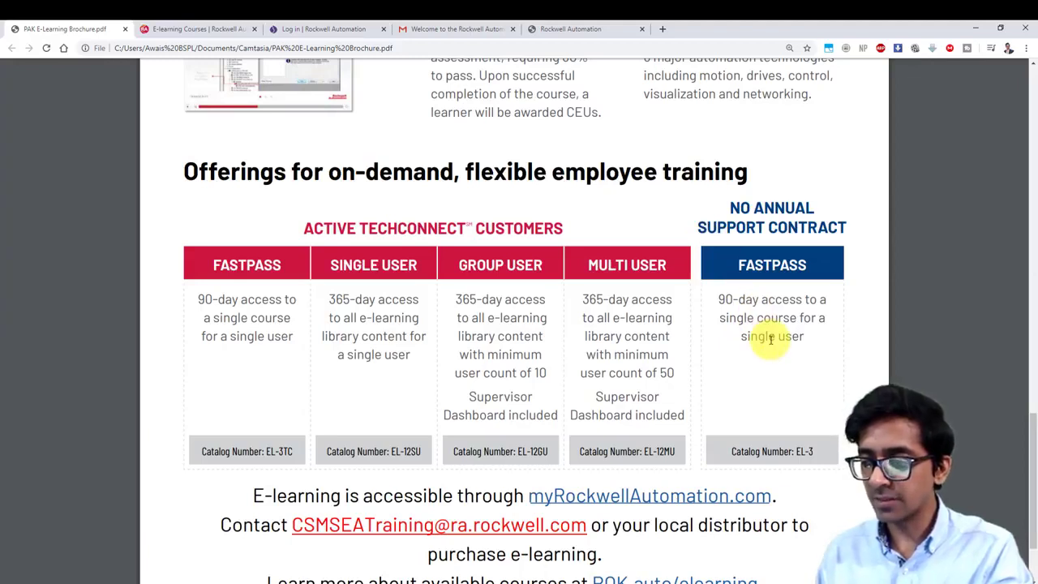
scroll(1017, 438, down, 2)
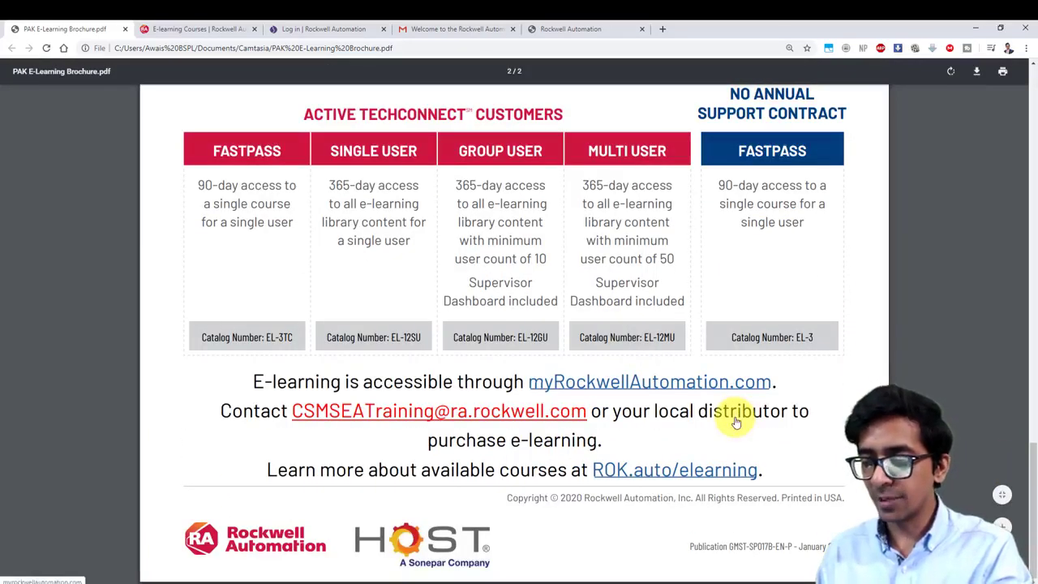
scroll(1008, 491, up, 1)
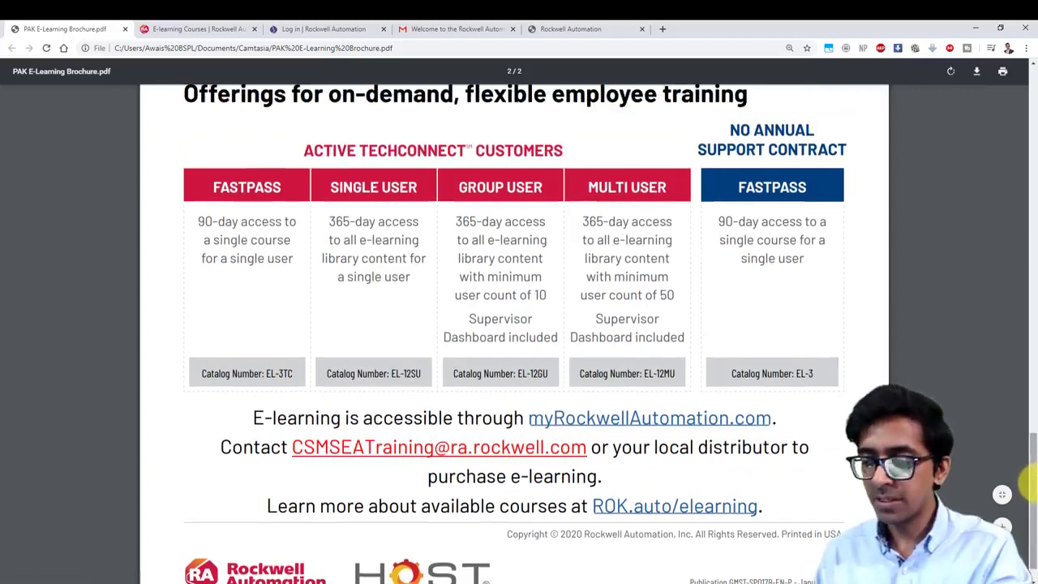
scroll(1031, 479, up, 1)
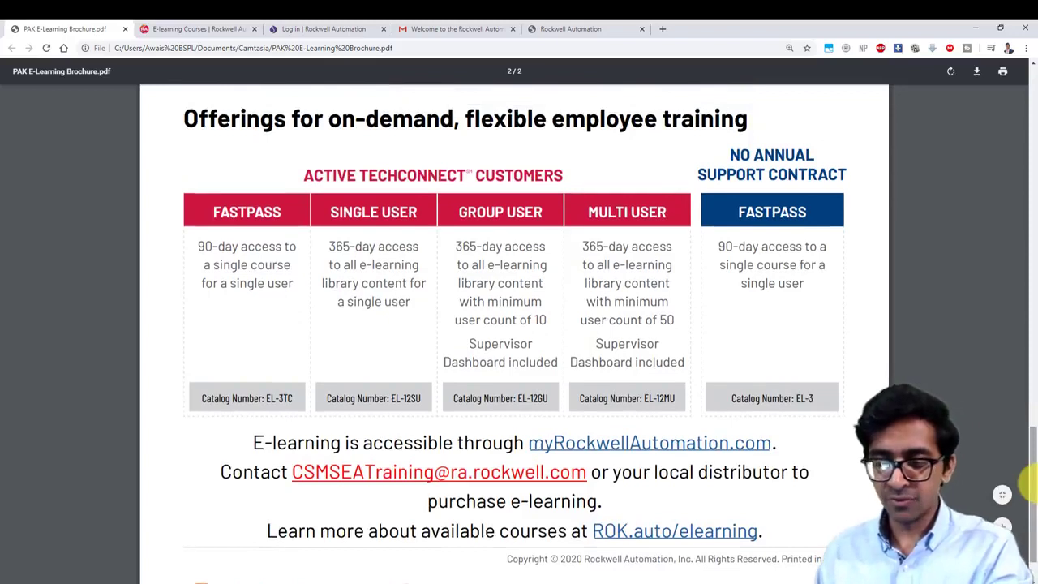